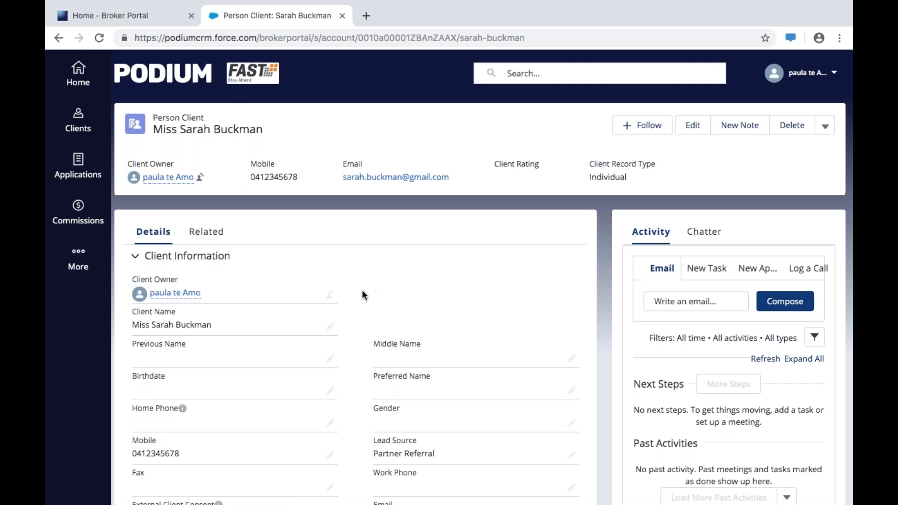
Edit the client's details and set the Birthdate by choosing the client's date of birth from the calendar.
{"action": "scroll", "coordinate": [362, 290], "scroll_direction": "down", "scroll_amount": 2}
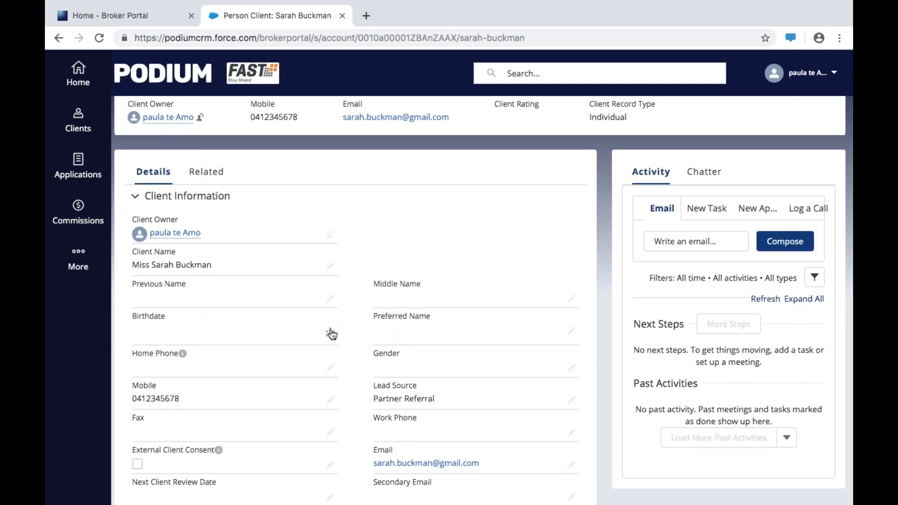
{"action": "left_click", "coordinate": [331, 334]}
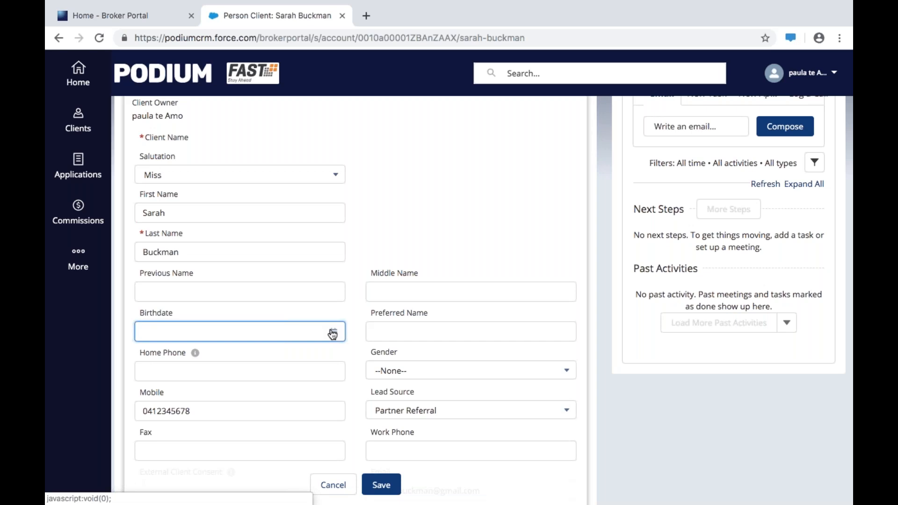
{"action": "left_click", "coordinate": [333, 334]}
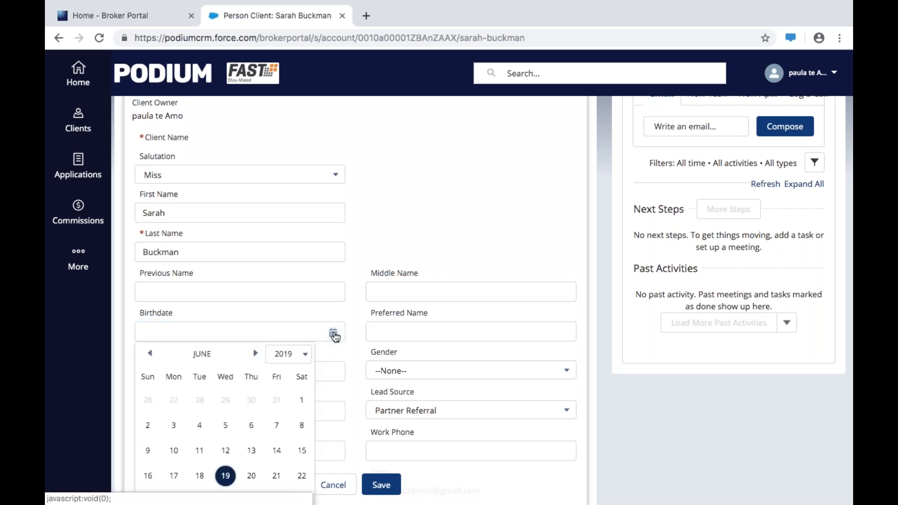
{"action": "left_click", "coordinate": [304, 355]}
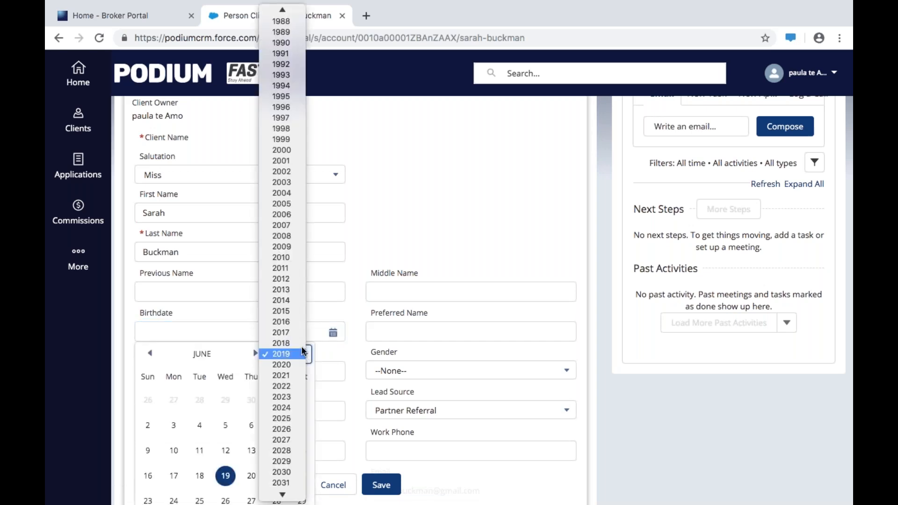
{"action": "left_click", "coordinate": [287, 107]}
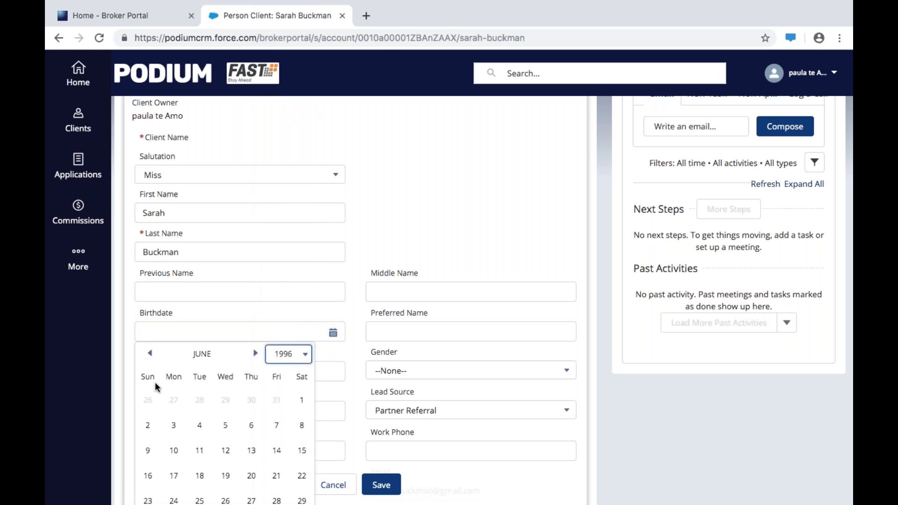
{"action": "left_click", "coordinate": [150, 354]}
{"action": "left_click", "coordinate": [150, 354]}
{"action": "left_click", "coordinate": [150, 354]}
{"action": "left_click", "coordinate": [150, 354]}
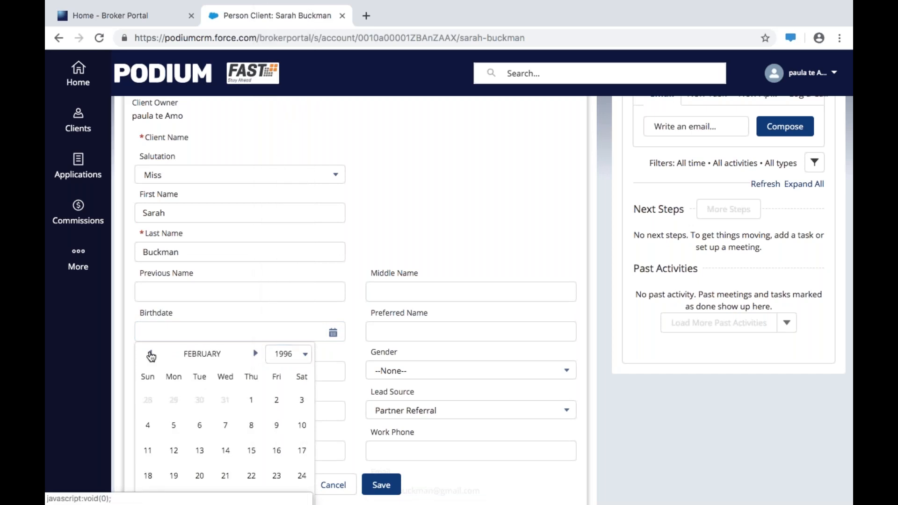
{"action": "left_click", "coordinate": [150, 353]}
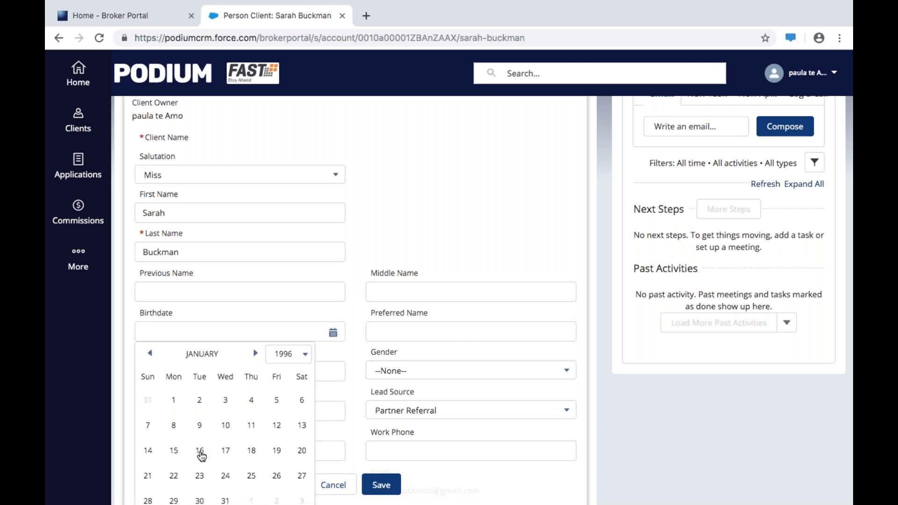
{"action": "left_click", "coordinate": [200, 451]}
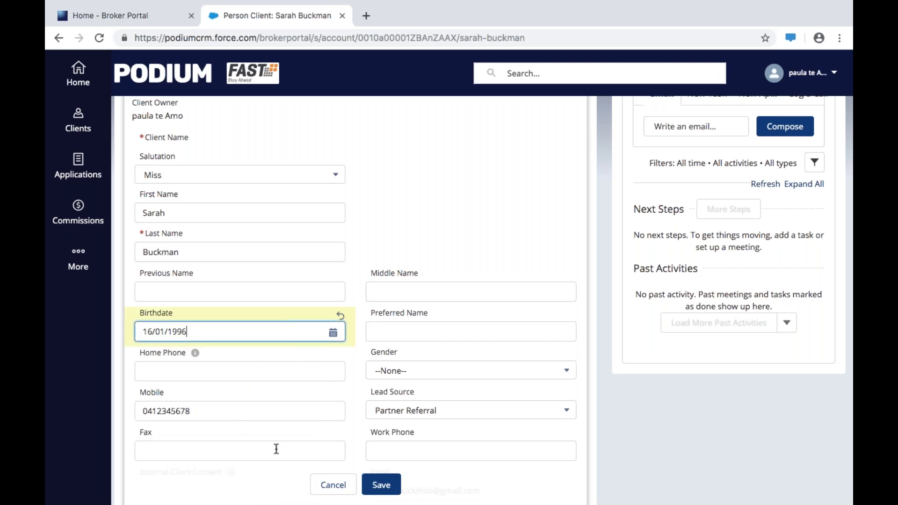
{"action": "left_click", "coordinate": [374, 213]}
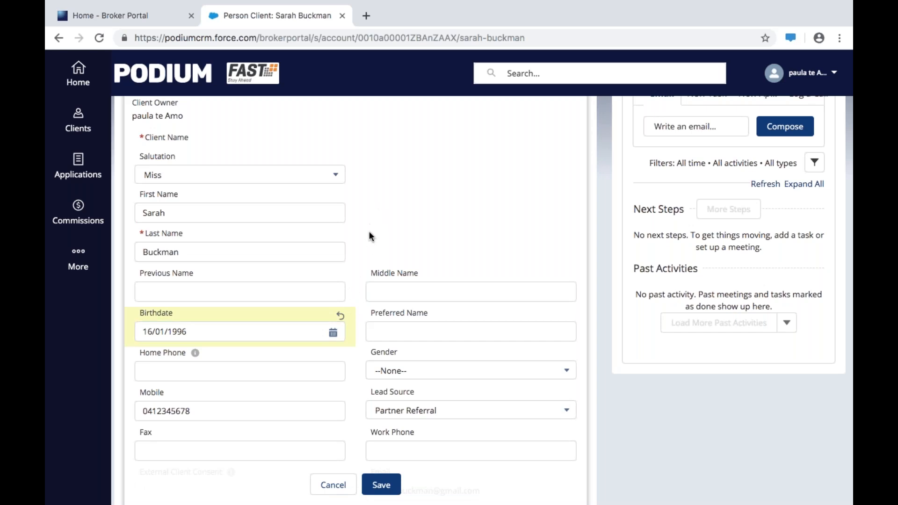
Insert "loan amount $125k, " before "looking to rent" in the client's Description.
{"action": "scroll", "coordinate": [369, 231], "scroll_direction": "up", "scroll_amount": 1}
{"action": "scroll", "coordinate": [369, 231], "scroll_direction": "down", "scroll_amount": 3}
{"action": "scroll", "coordinate": [369, 231], "scroll_direction": "down", "scroll_amount": 5}
{"action": "scroll", "coordinate": [369, 231], "scroll_direction": "down", "scroll_amount": 4}
{"action": "scroll", "coordinate": [369, 231], "scroll_direction": "down", "scroll_amount": 4}
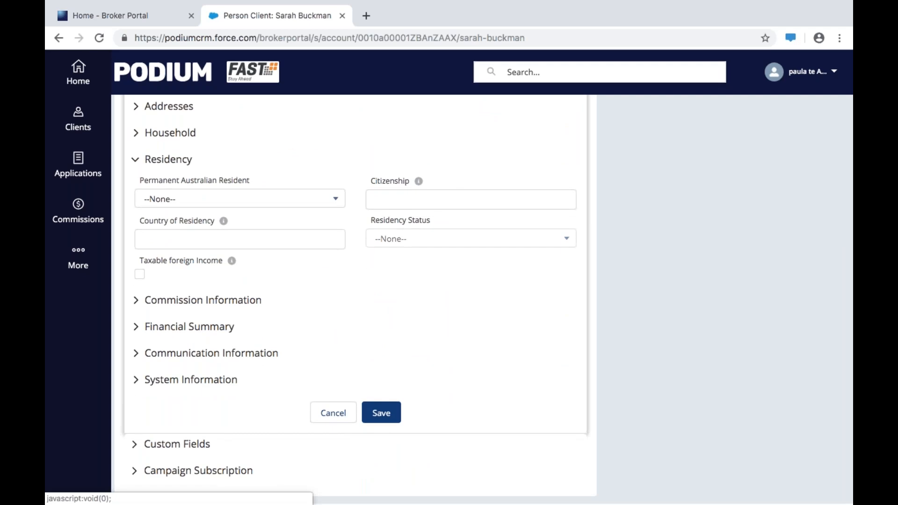
{"action": "scroll", "coordinate": [294, 237], "scroll_direction": "up", "scroll_amount": 5}
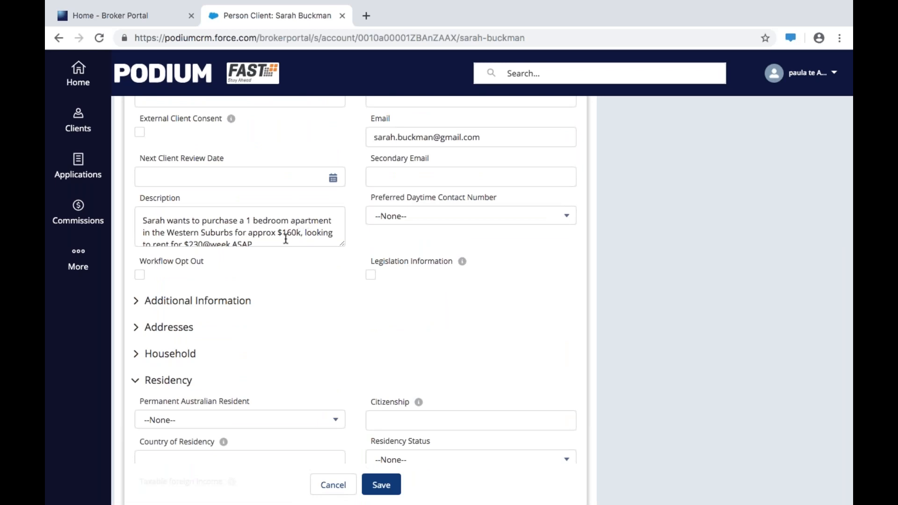
{"action": "left_click", "coordinate": [256, 245]}
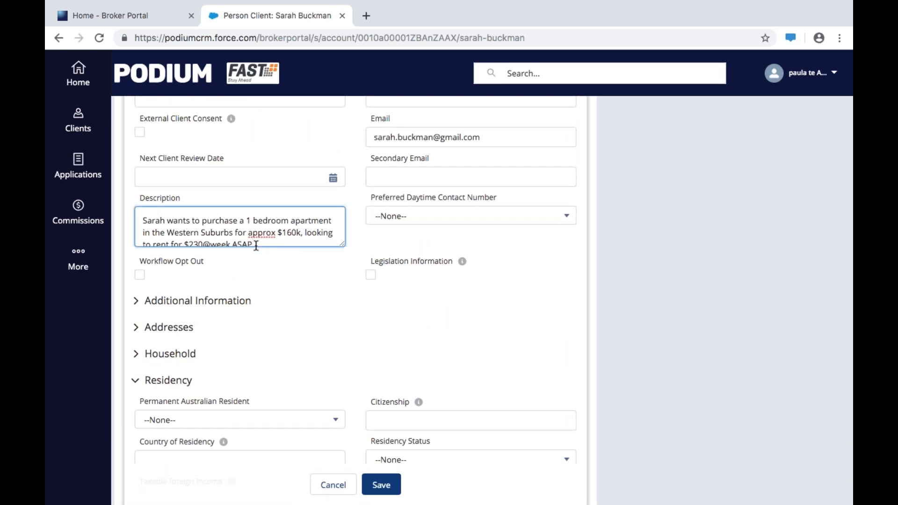
{"action": "left_click", "coordinate": [307, 234]}
{"action": "type", "text": "loan amount"}
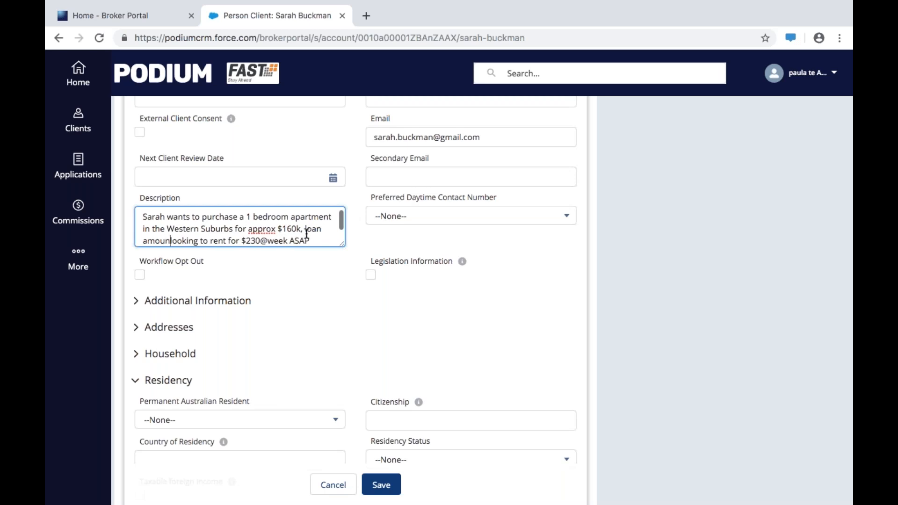
{"action": "type", "text": " $125"}
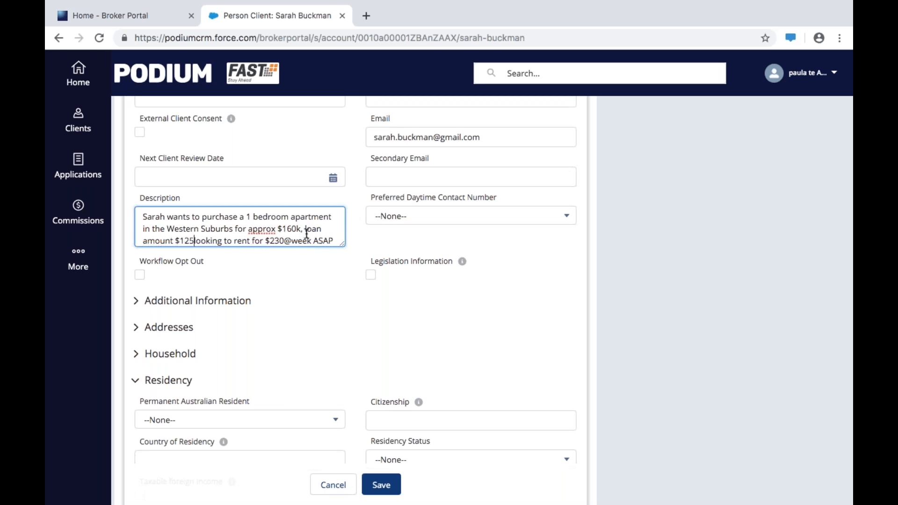
{"action": "type", "text": "k "}
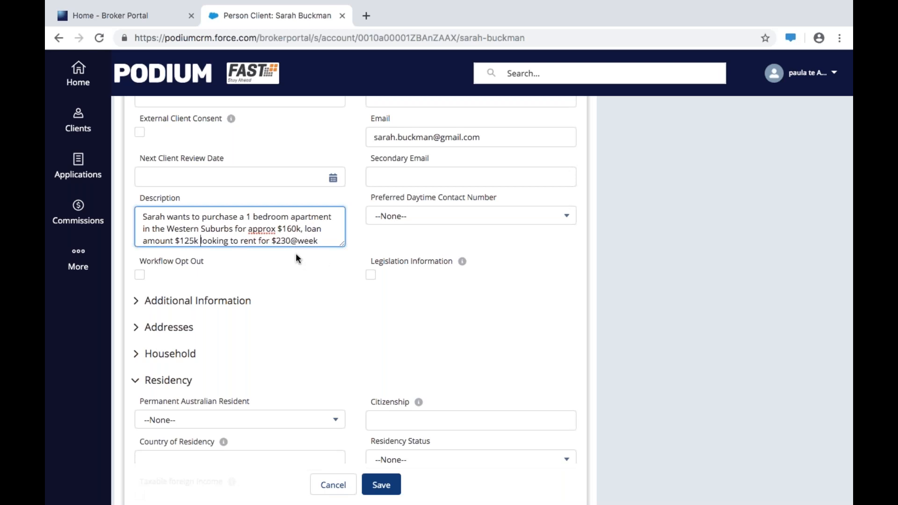
{"action": "type", "text": ","}
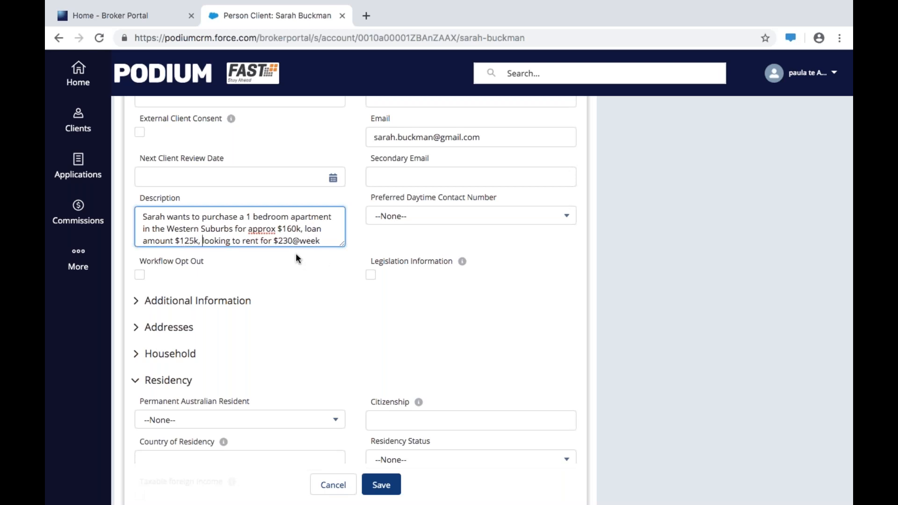
Set Permanent Australian Resident to Yes, Country of Residency to Australia and Residency Status to Citizen, and save the client record.
{"action": "scroll", "coordinate": [326, 377], "scroll_direction": "down", "scroll_amount": 4}
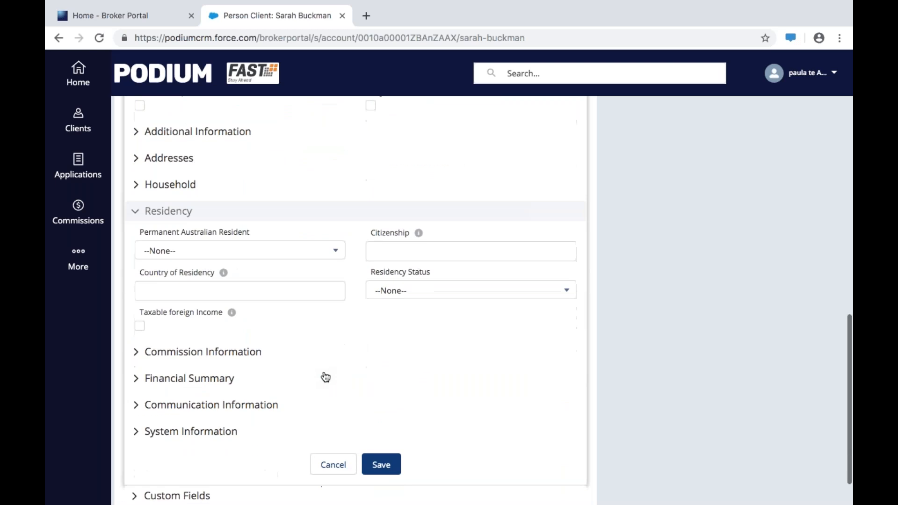
{"action": "scroll", "coordinate": [326, 377], "scroll_direction": "down", "scroll_amount": 1}
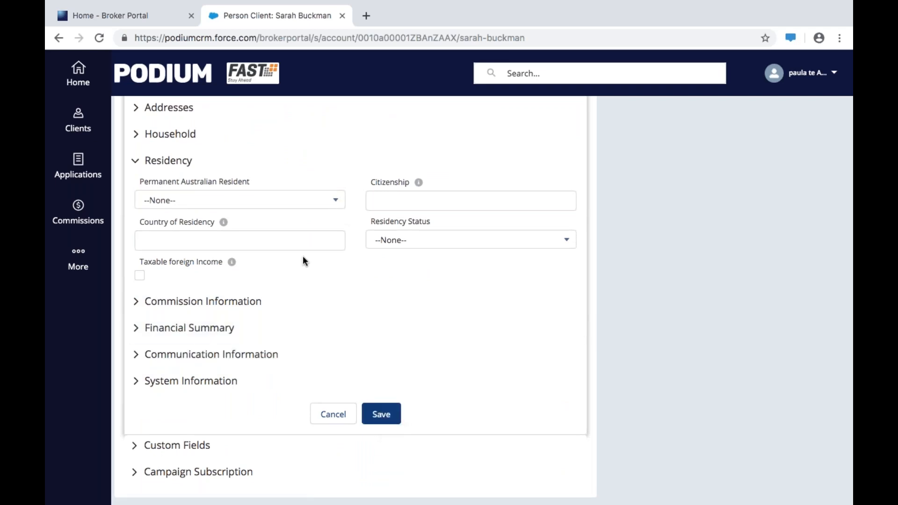
{"action": "scroll", "coordinate": [346, 325], "scroll_direction": "down", "scroll_amount": 1}
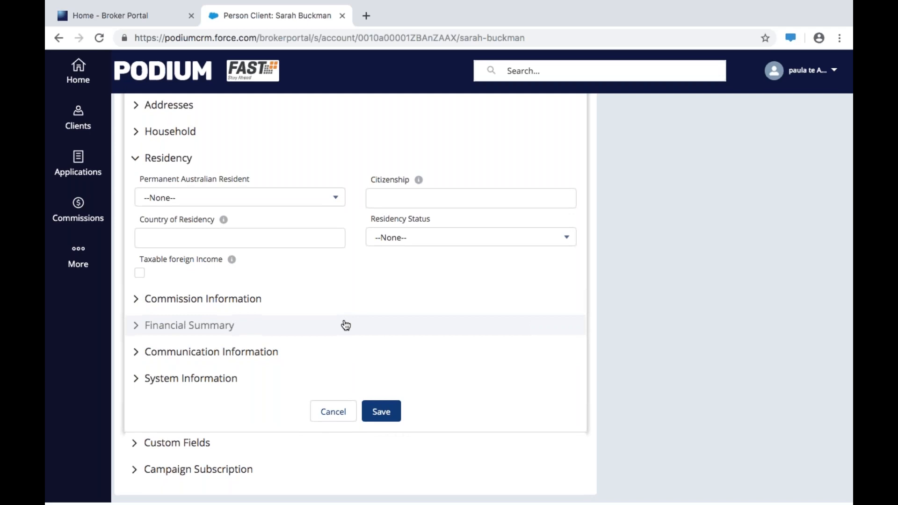
{"action": "scroll", "coordinate": [345, 325], "scroll_direction": "up", "scroll_amount": 1}
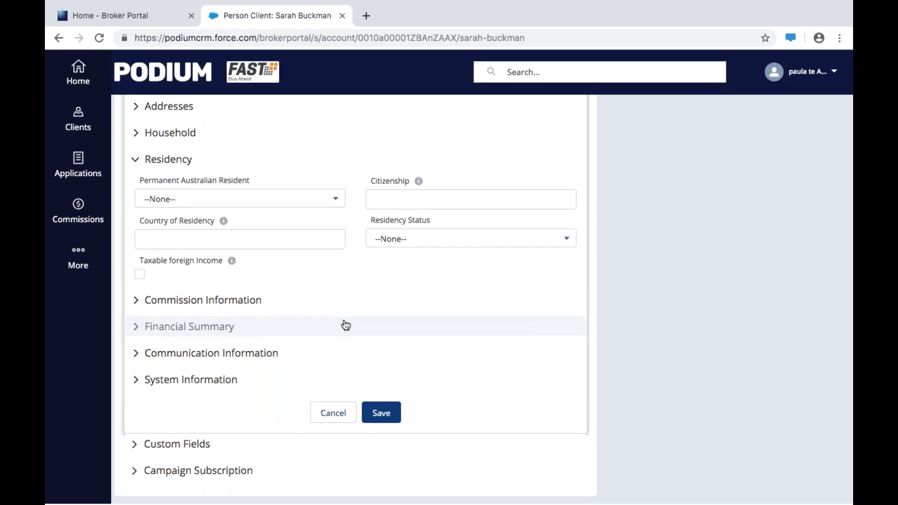
{"action": "left_click", "coordinate": [335, 200]}
{"action": "left_click", "coordinate": [283, 252]}
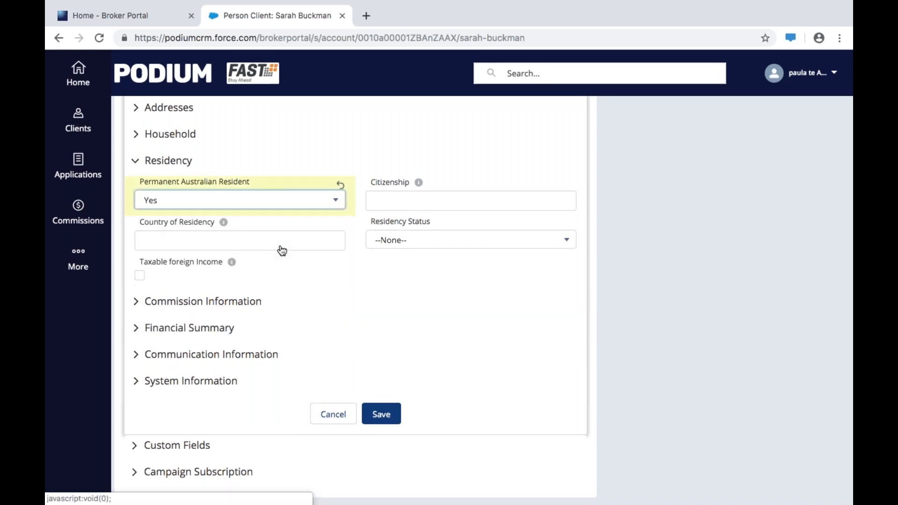
{"action": "left_click", "coordinate": [236, 246]}
{"action": "type", "text": "Australia"}
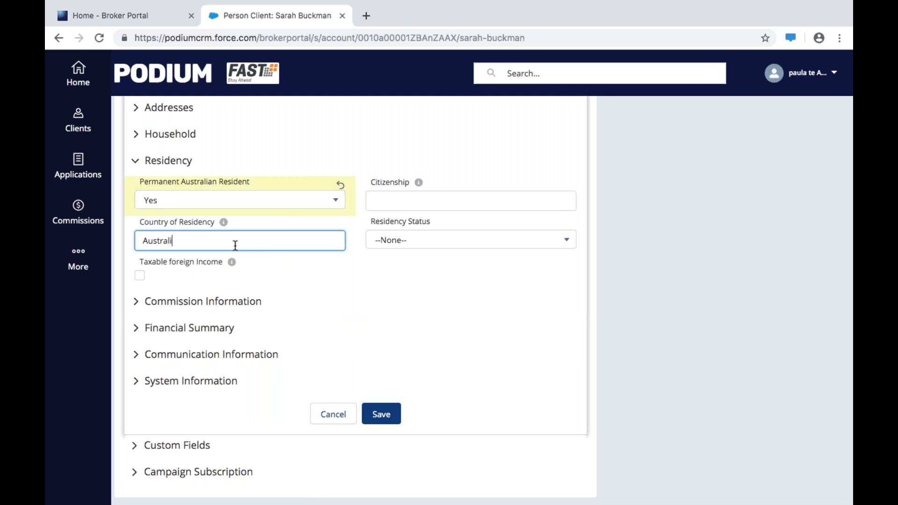
{"action": "left_click", "coordinate": [488, 248]}
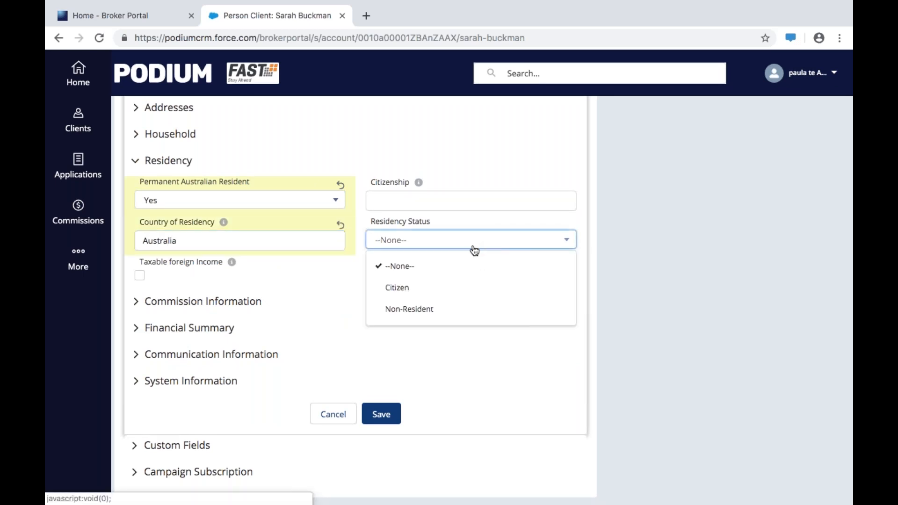
{"action": "left_click", "coordinate": [410, 289]}
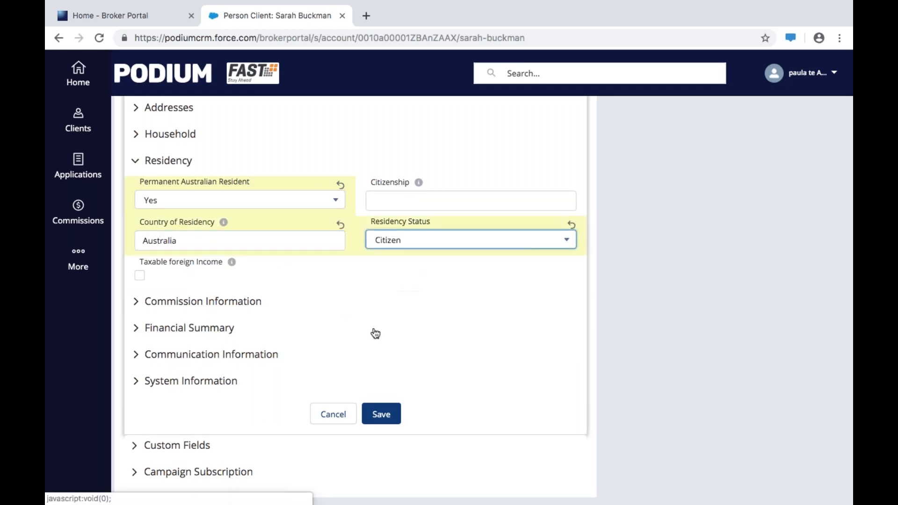
{"action": "left_click", "coordinate": [380, 414]}
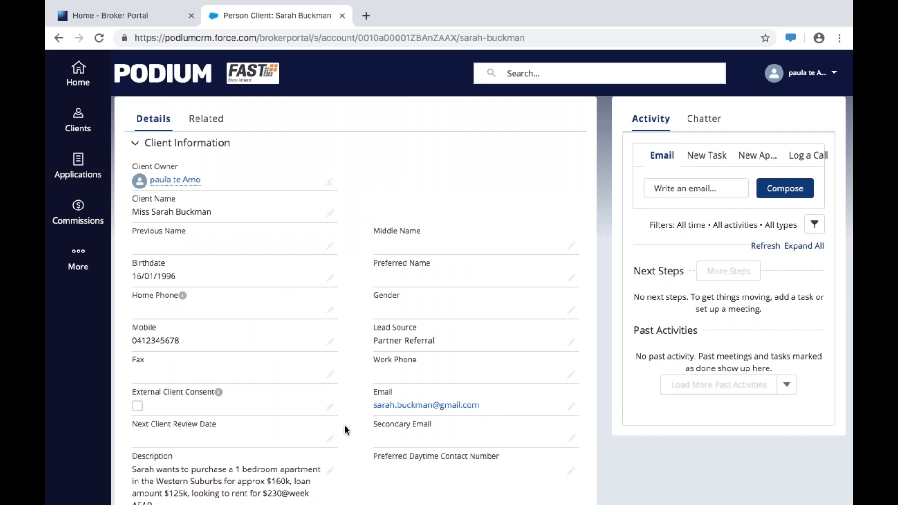
Start a new income entry in the client's related records with the Income Type PAYG.
{"action": "scroll", "coordinate": [345, 429], "scroll_direction": "down", "scroll_amount": 2}
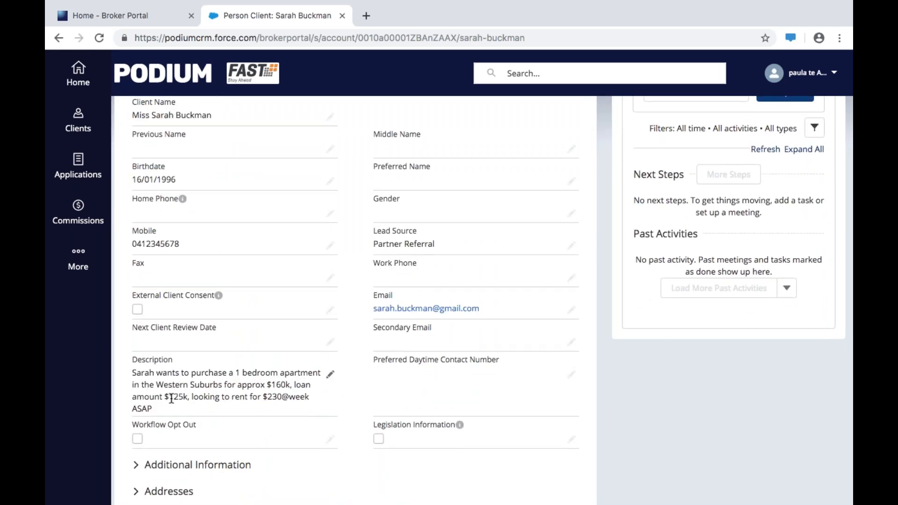
{"action": "scroll", "coordinate": [348, 392], "scroll_direction": "down", "scroll_amount": 1}
{"action": "scroll", "coordinate": [347, 388], "scroll_direction": "down", "scroll_amount": 5}
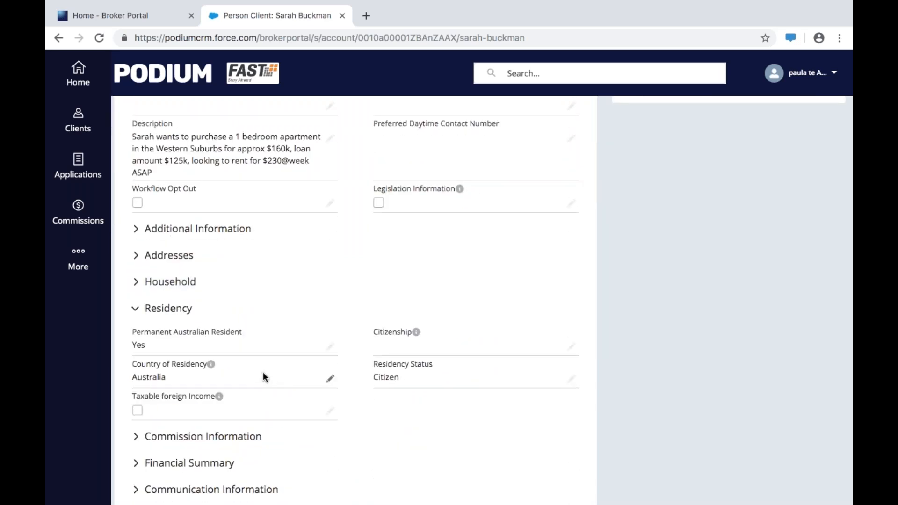
{"action": "scroll", "coordinate": [355, 292], "scroll_direction": "up", "scroll_amount": 6}
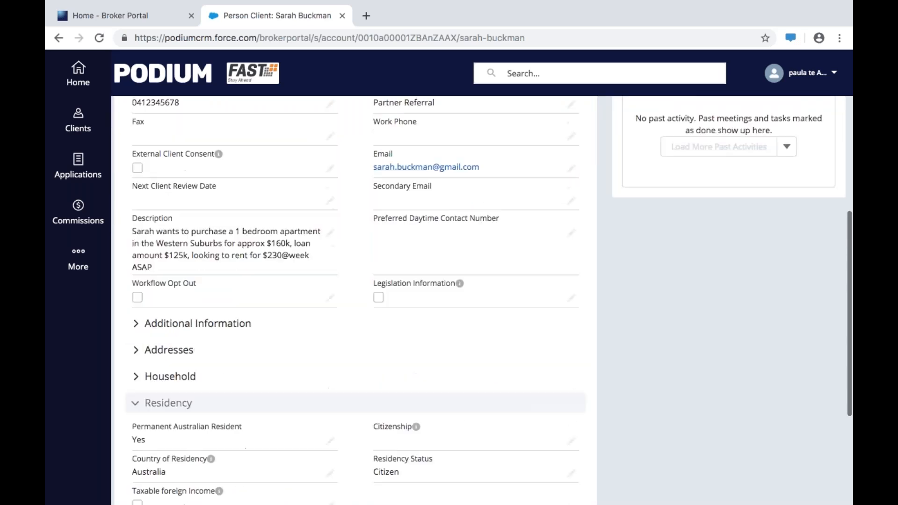
{"action": "scroll", "coordinate": [490, 301], "scroll_direction": "up", "scroll_amount": 4}
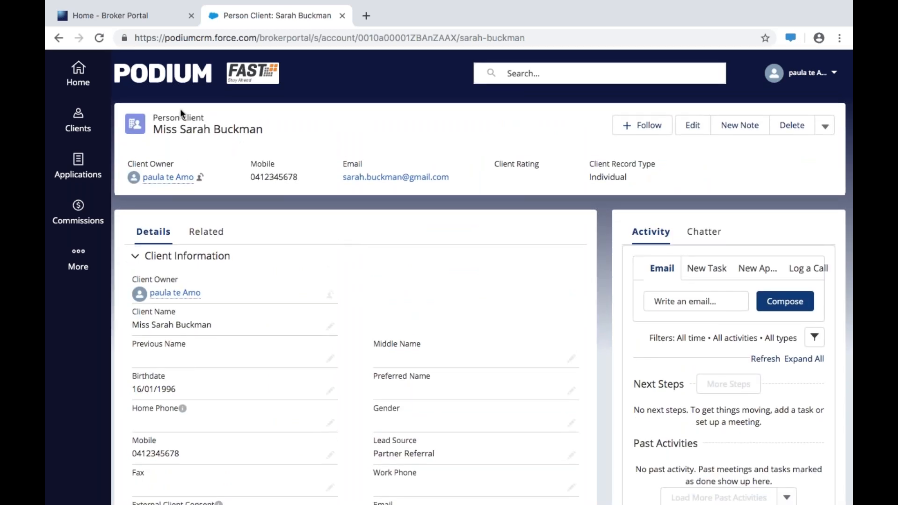
{"action": "left_click", "coordinate": [212, 235]}
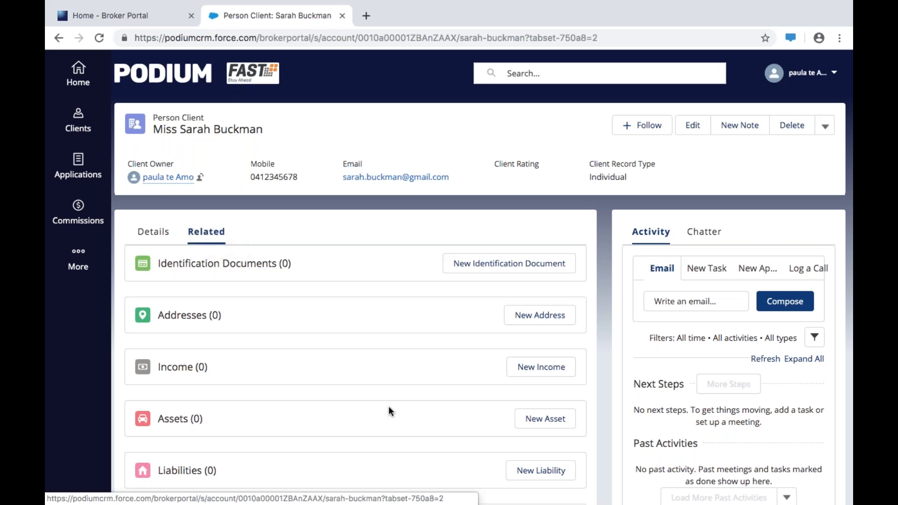
{"action": "left_click", "coordinate": [531, 372]}
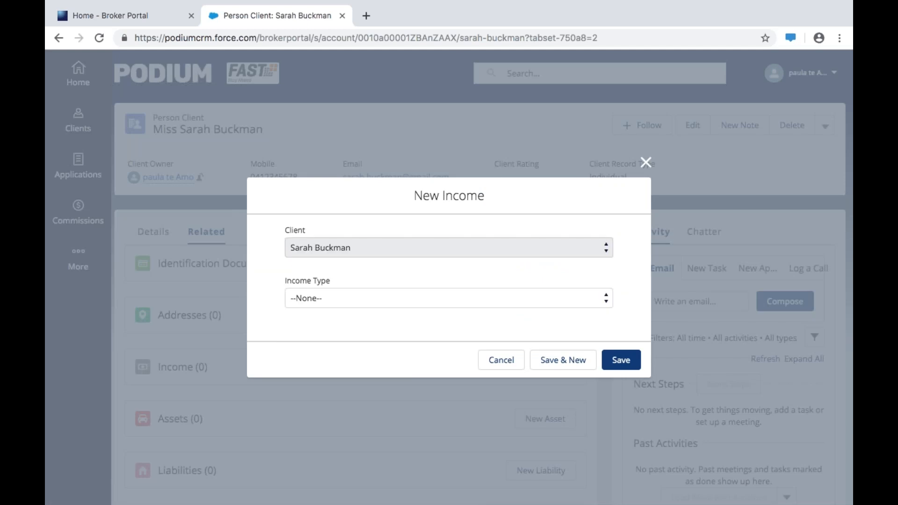
{"action": "left_click", "coordinate": [606, 302]}
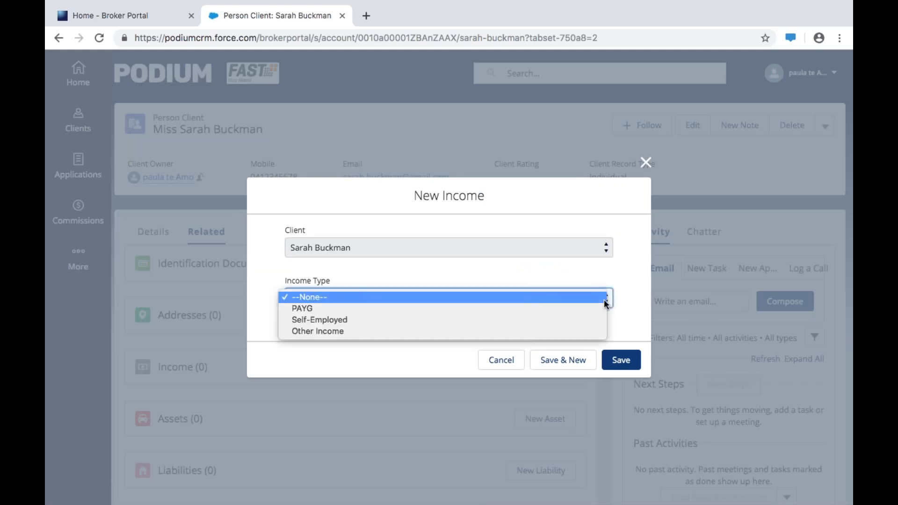
{"action": "left_click", "coordinate": [410, 308]}
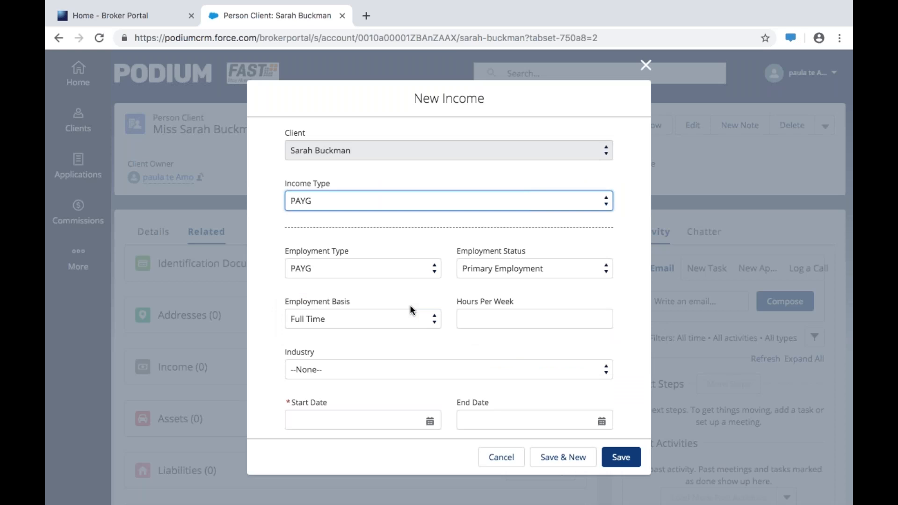
Set the Industry of the new income entry to Managers And Administrators.
{"action": "left_click", "coordinate": [491, 322]}
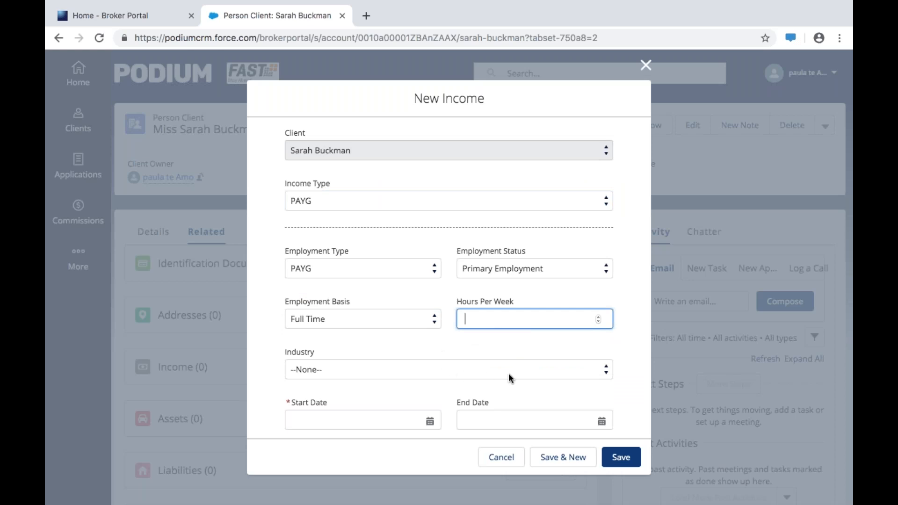
{"action": "left_click", "coordinate": [605, 372]}
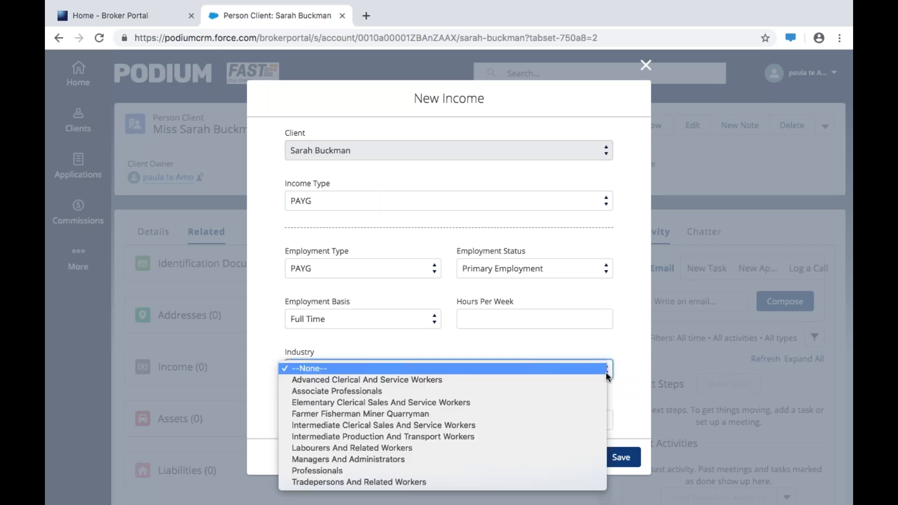
{"action": "left_click", "coordinate": [404, 459]}
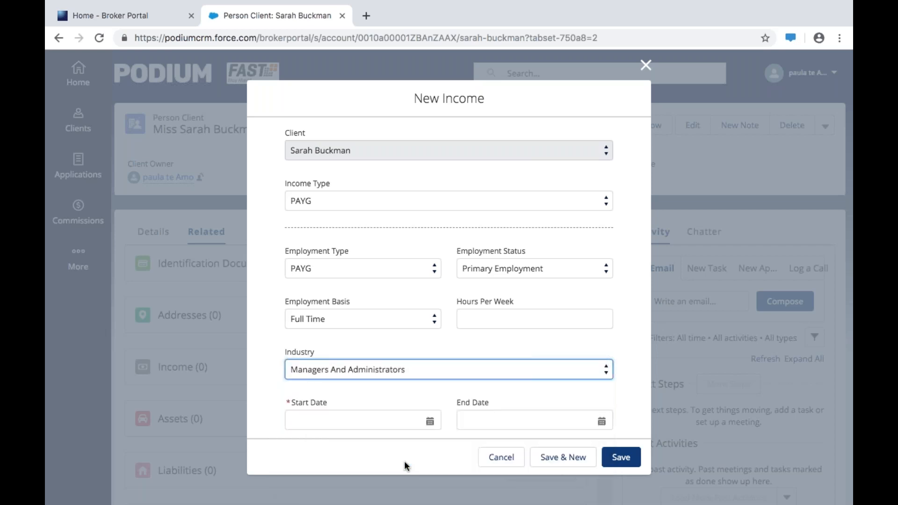
Set the employment Start Date to 02/02/2014 by choosing it from the calendar.
{"action": "scroll", "coordinate": [416, 397], "scroll_direction": "down", "scroll_amount": 3}
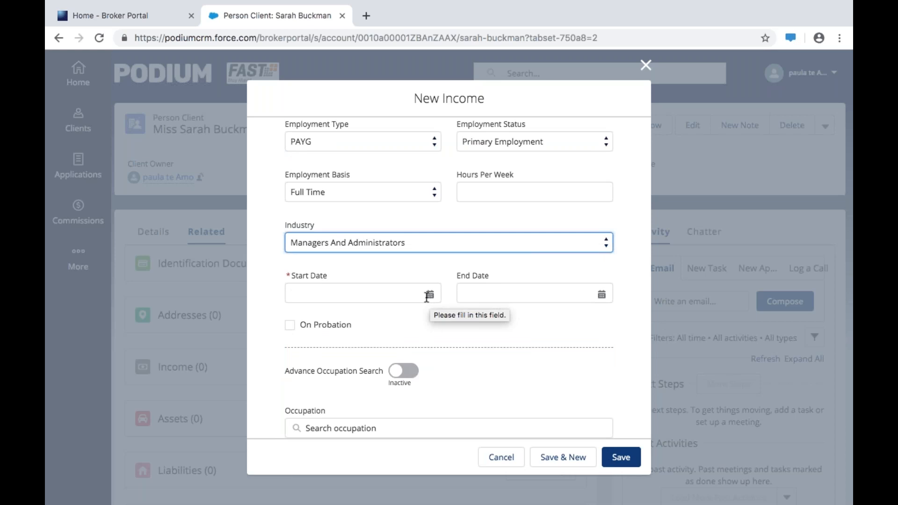
{"action": "left_click", "coordinate": [431, 296]}
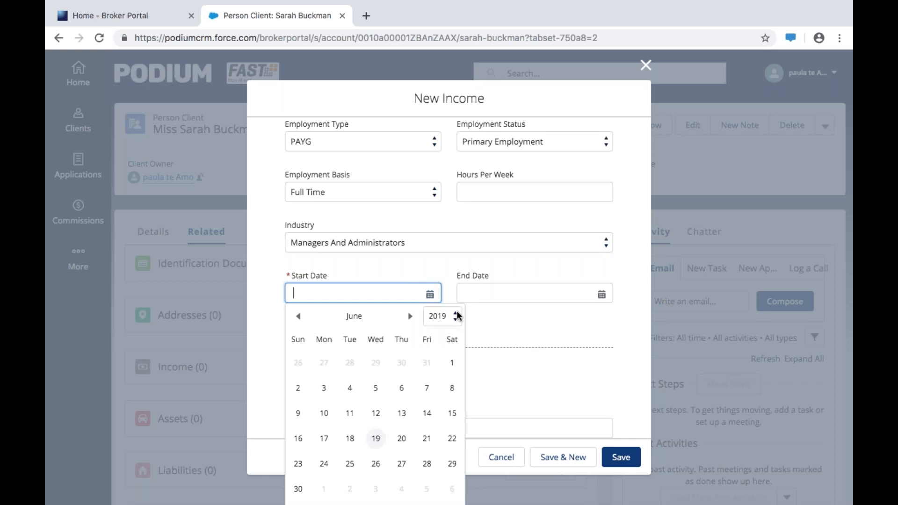
{"action": "left_click", "coordinate": [456, 311]}
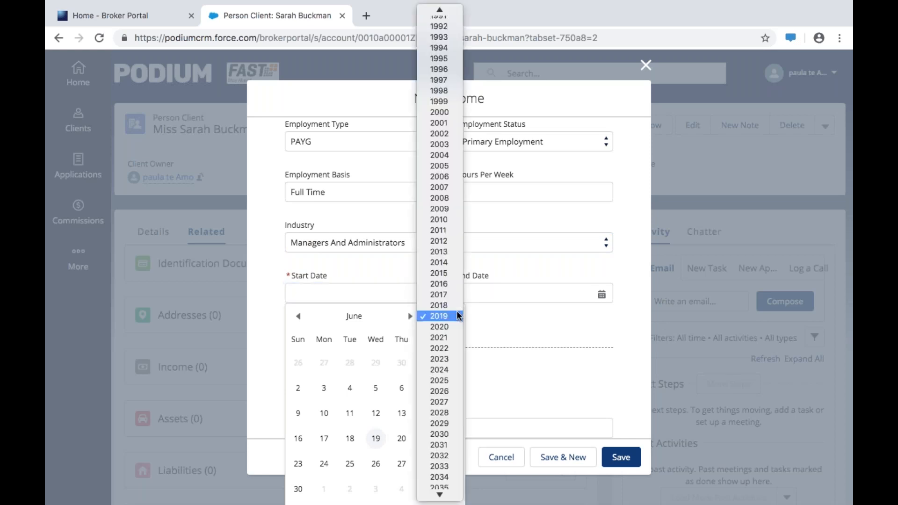
{"action": "left_click", "coordinate": [442, 263]}
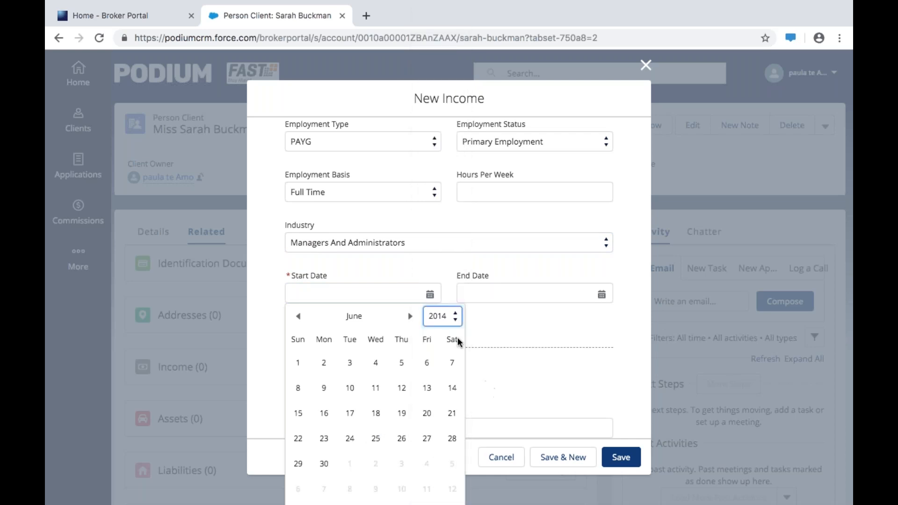
{"action": "left_click", "coordinate": [300, 317]}
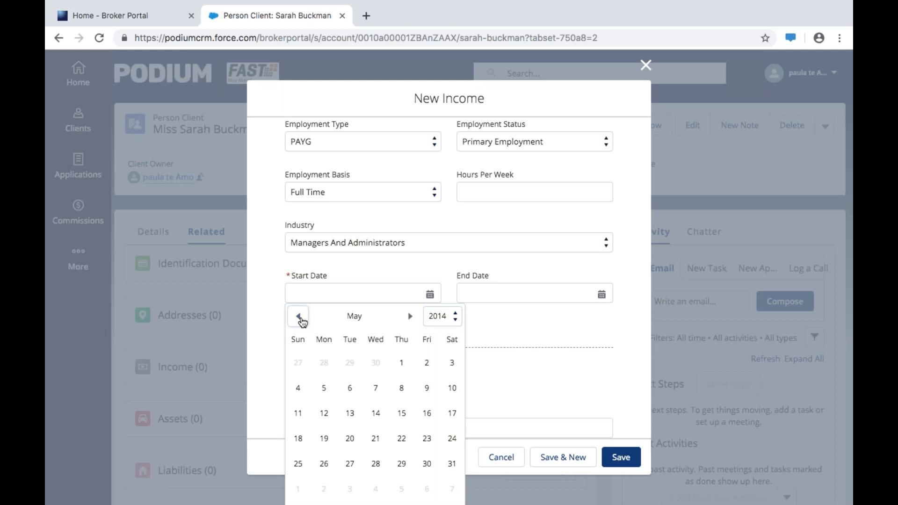
{"action": "left_click", "coordinate": [300, 317]}
{"action": "left_click", "coordinate": [300, 317]}
{"action": "left_click", "coordinate": [299, 317]}
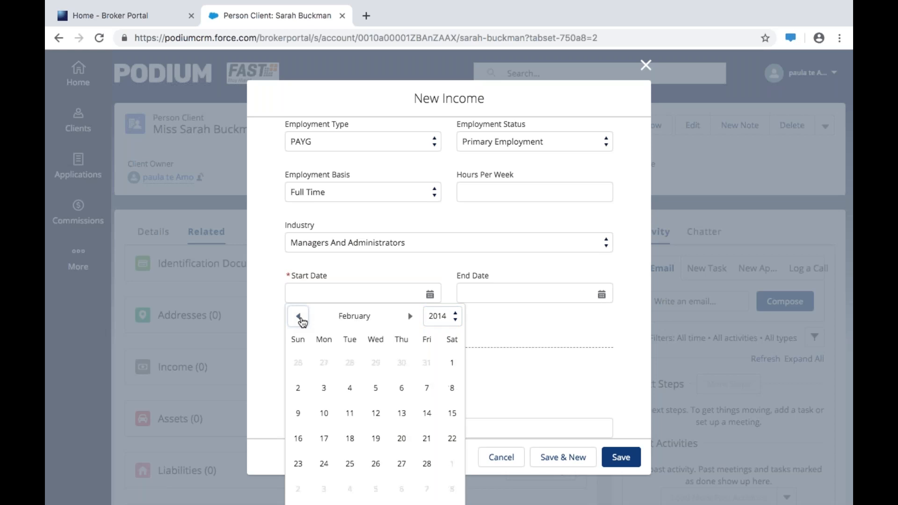
{"action": "left_click", "coordinate": [298, 388]}
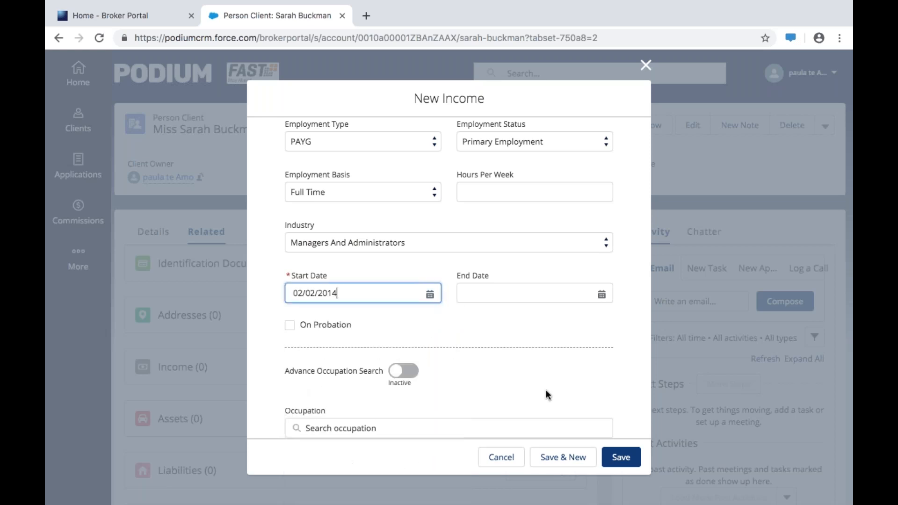
Try finding the client's Occupation by searching for "retail" and "manager", and clear the search text.
{"action": "scroll", "coordinate": [503, 381], "scroll_direction": "down", "scroll_amount": 3}
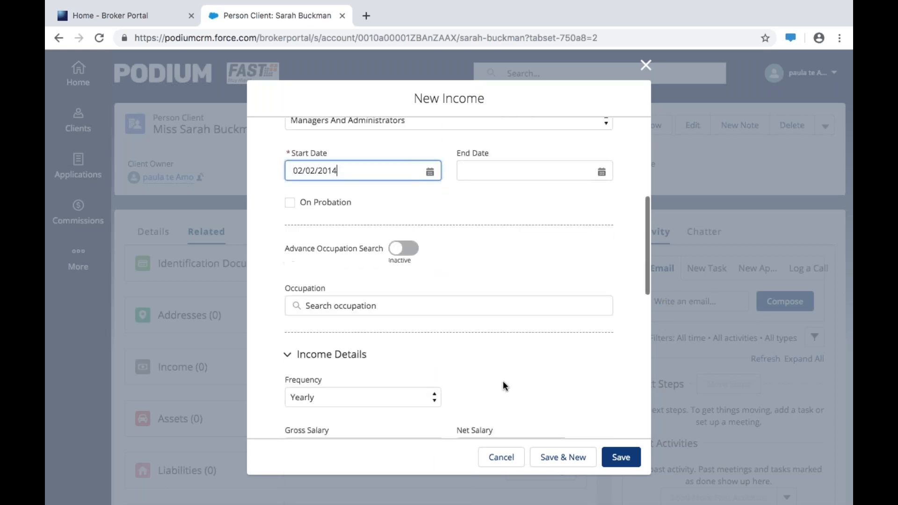
{"action": "left_click", "coordinate": [489, 286]}
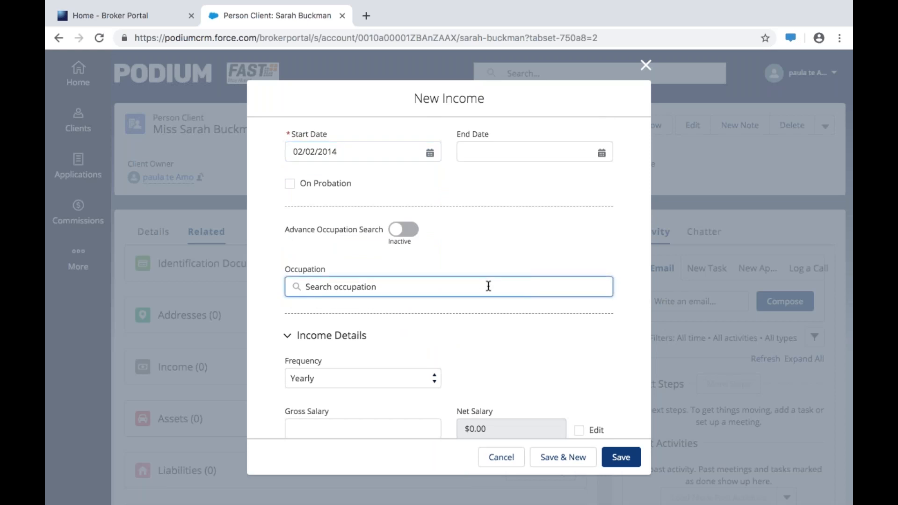
{"action": "type", "text": "ret"}
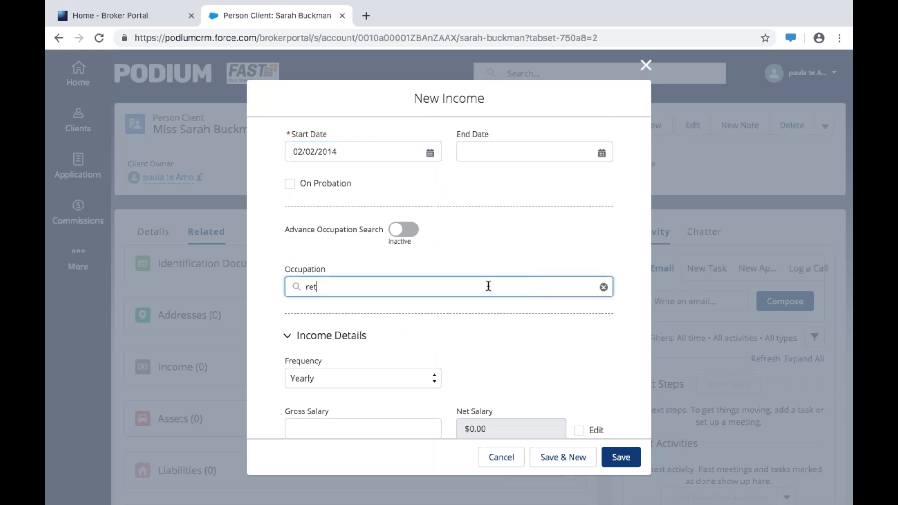
{"action": "type", "text": "ail"}
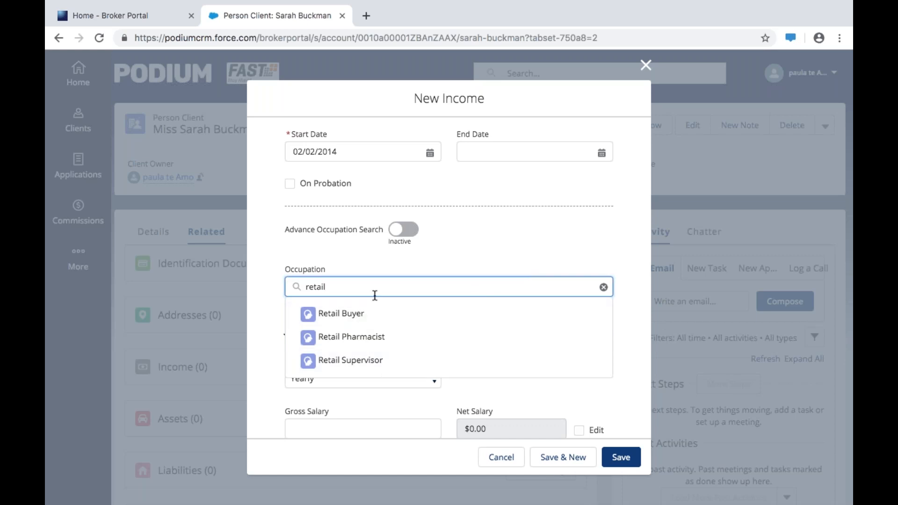
{"action": "key", "text": "BackSpace"}
{"action": "key", "text": "BackSpace"}
{"action": "key", "text": "BackSpace"}
{"action": "key", "text": "BackSpace"}
{"action": "key", "text": "BackSpace"}
{"action": "type", "text": "m"}
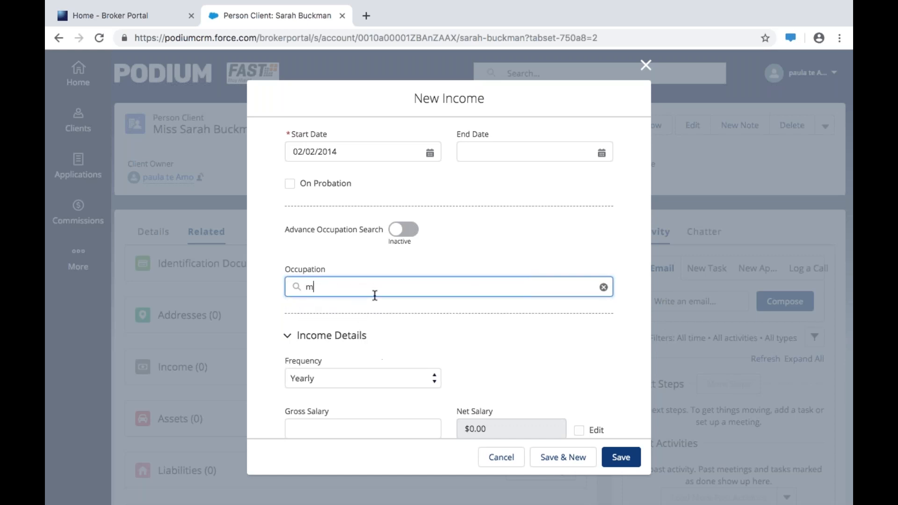
{"action": "type", "text": "anager"}
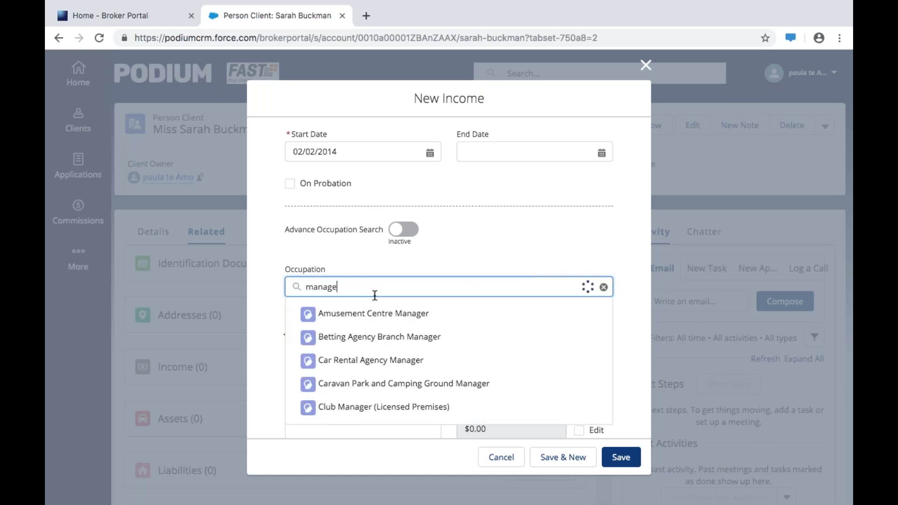
{"action": "key", "text": "BackSpace"}
{"action": "key", "text": "BackSpace"}
{"action": "key", "text": "BackSpace"}
{"action": "key", "text": "BackSpace"}
{"action": "key", "text": "BackSpace"}
{"action": "key", "text": "BackSpace"}
{"action": "key", "text": "BackSpace"}
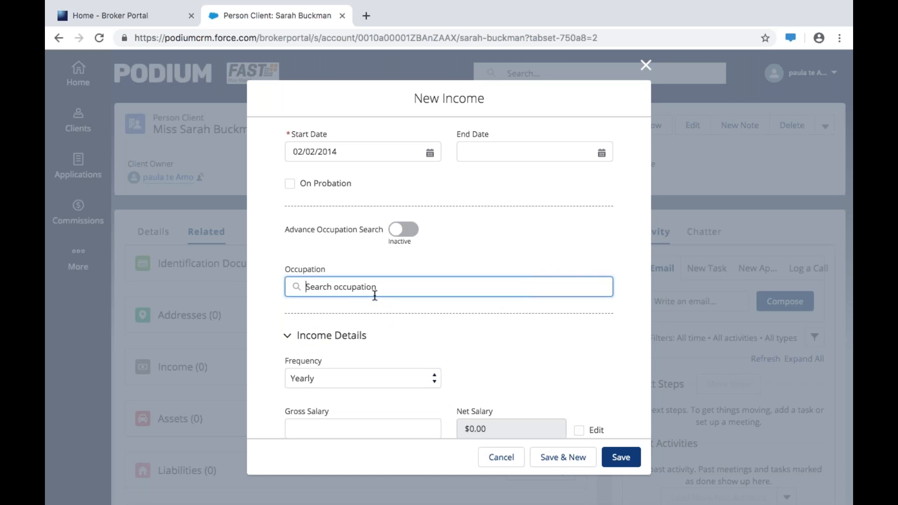
Try the Occupation searches "store manager" and "manager", and clear the search text.
{"action": "type", "text": "store man"}
{"action": "type", "text": "ager"}
{"action": "key", "text": "BackSpace"}
{"action": "key", "text": "BackSpace"}
{"action": "key", "text": "BackSpace"}
{"action": "key", "text": "BackSpace"}
{"action": "key", "text": "BackSpace"}
{"action": "key", "text": "BackSpace"}
{"action": "key", "text": "BackSpace"}
{"action": "key", "text": "BackSpace"}
{"action": "key", "text": "BackSpace"}
{"action": "key", "text": "BackSpace"}
{"action": "key", "text": "BackSpace"}
{"action": "key", "text": "BackSpace"}
{"action": "key", "text": "BackSpace"}
{"action": "type", "text": "manager"}
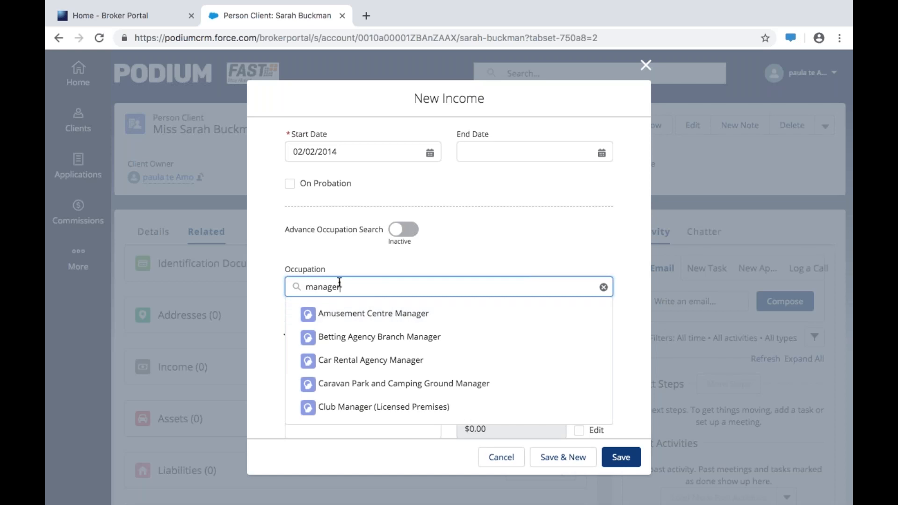
{"action": "key", "text": "BackSpace"}
{"action": "key", "text": "BackSpace"}
{"action": "key", "text": "BackSpace"}
{"action": "key", "text": "BackSpace"}
{"action": "key", "text": "BackSpace"}
{"action": "key", "text": "BackSpace"}
{"action": "key", "text": "BackSpace"}
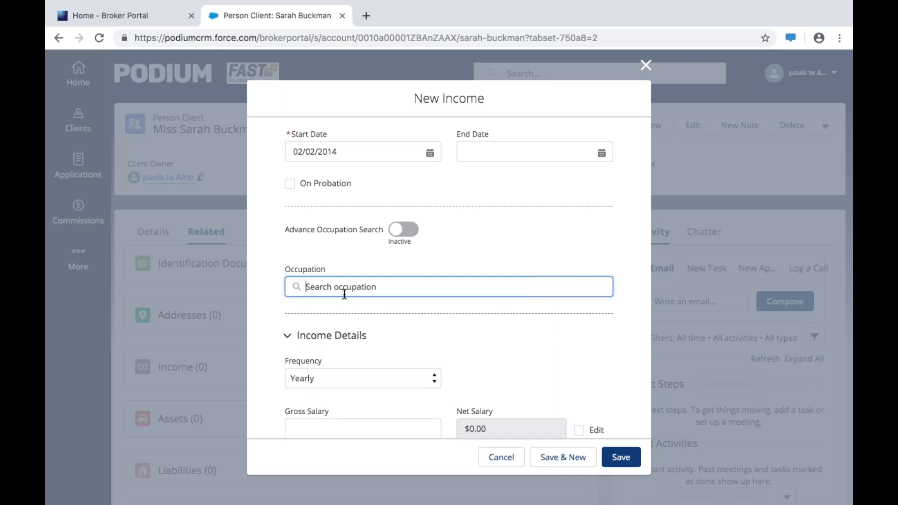
{"action": "type", "text": "m"}
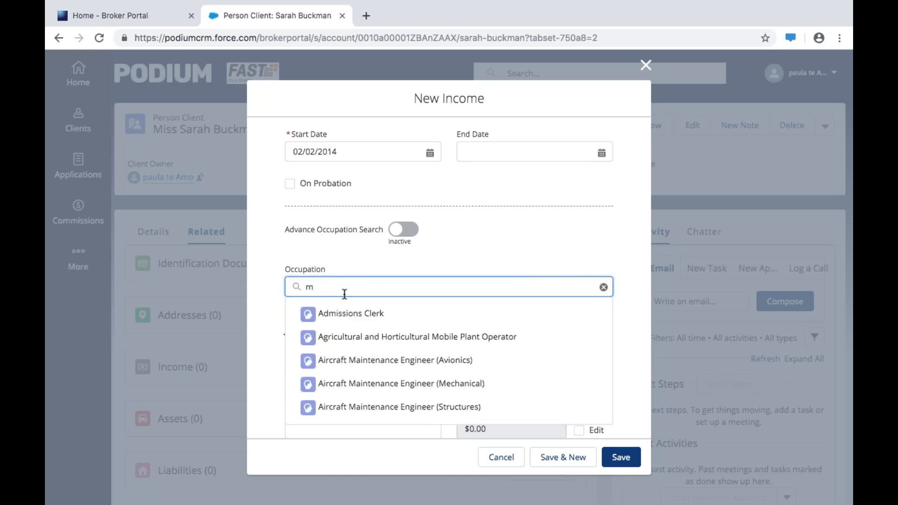
{"action": "key", "text": "BackSpace"}
Try the Occupation searches "retail" and "store", and clear the search text.
{"action": "type", "text": "retail"}
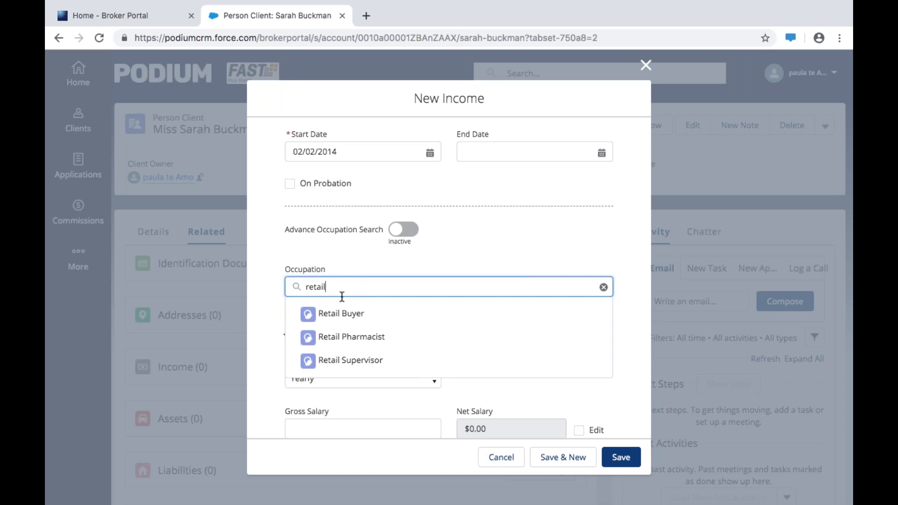
{"action": "key", "text": "BackSpace"}
{"action": "key", "text": "BackSpace"}
{"action": "key", "text": "BackSpace"}
{"action": "key", "text": "BackSpace"}
{"action": "key", "text": "BackSpace"}
{"action": "key", "text": "BackSpace"}
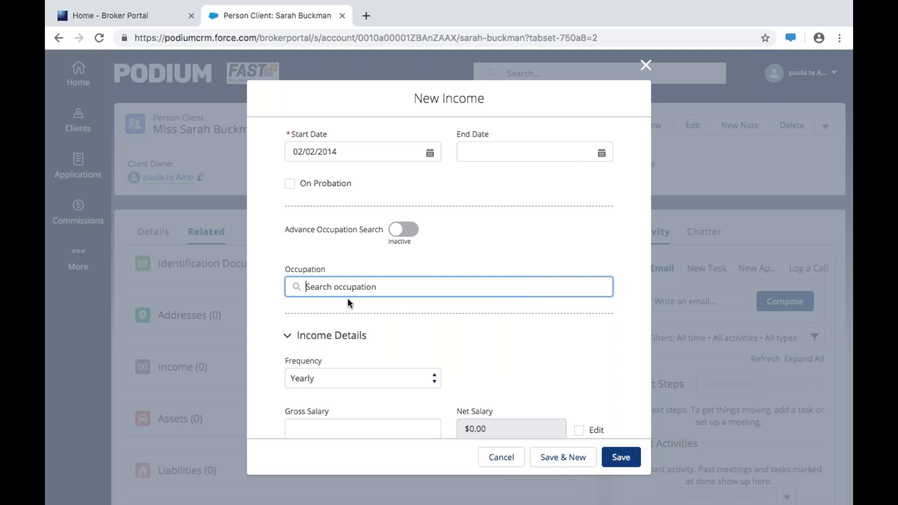
{"action": "type", "text": "store"}
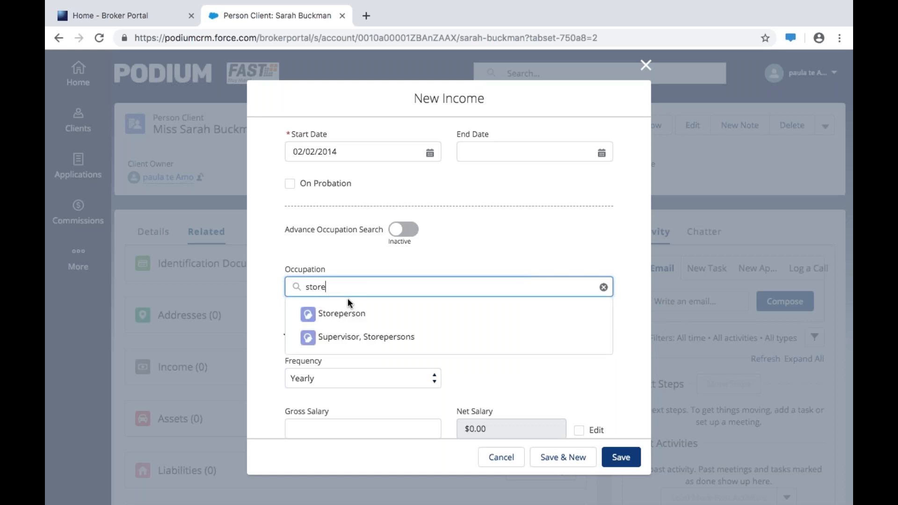
{"action": "key", "text": "BackSpace"}
{"action": "key", "text": "BackSpace"}
{"action": "key", "text": "BackSpace"}
{"action": "key", "text": "BackSpace"}
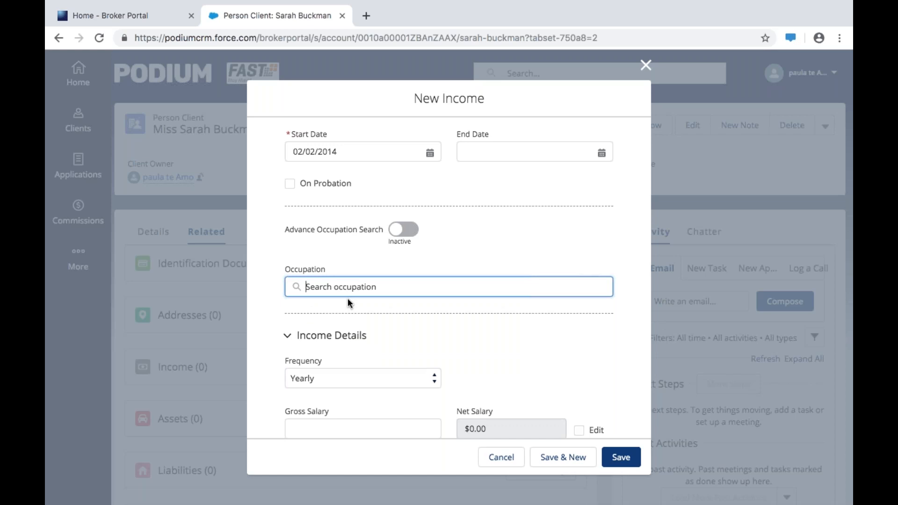
Search the occupations for "Shop" and set the Occupation to Shop Manager.
{"action": "type", "text": "shop"}
{"action": "key", "text": "BackSpace"}
{"action": "key", "text": "BackSpace"}
{"action": "key", "text": "BackSpace"}
{"action": "key", "text": "BackSpace"}
{"action": "type", "text": "Shop"}
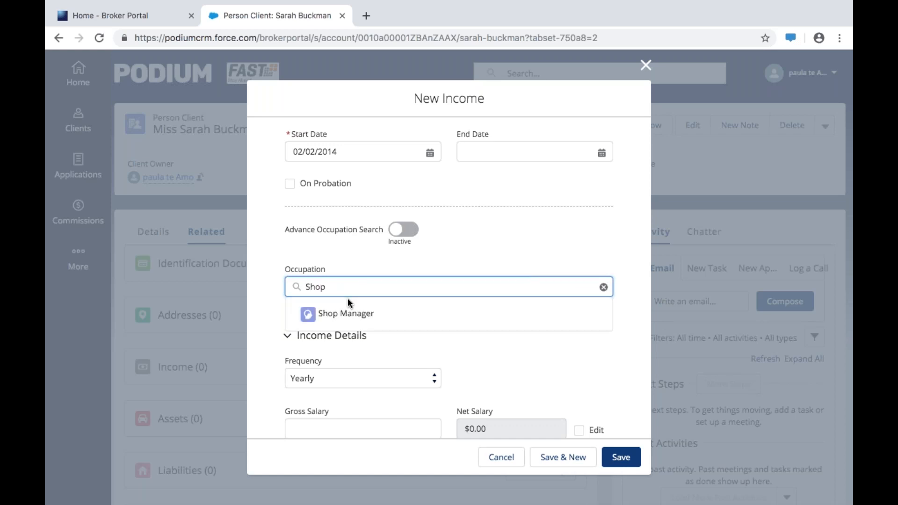
{"action": "left_click", "coordinate": [358, 317]}
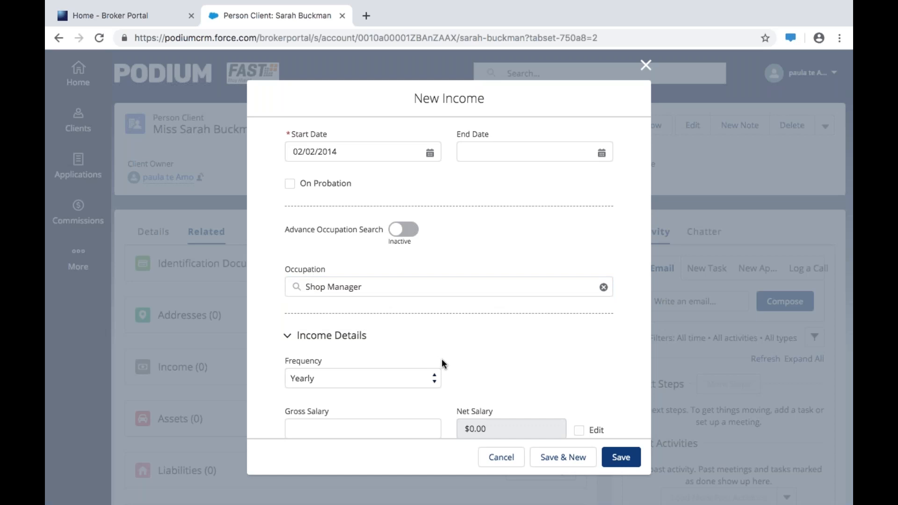
Set the salary Frequency in the Income Details to Fortnightly.
{"action": "scroll", "coordinate": [441, 364], "scroll_direction": "down", "scroll_amount": 5}
{"action": "scroll", "coordinate": [442, 360], "scroll_direction": "down", "scroll_amount": 1}
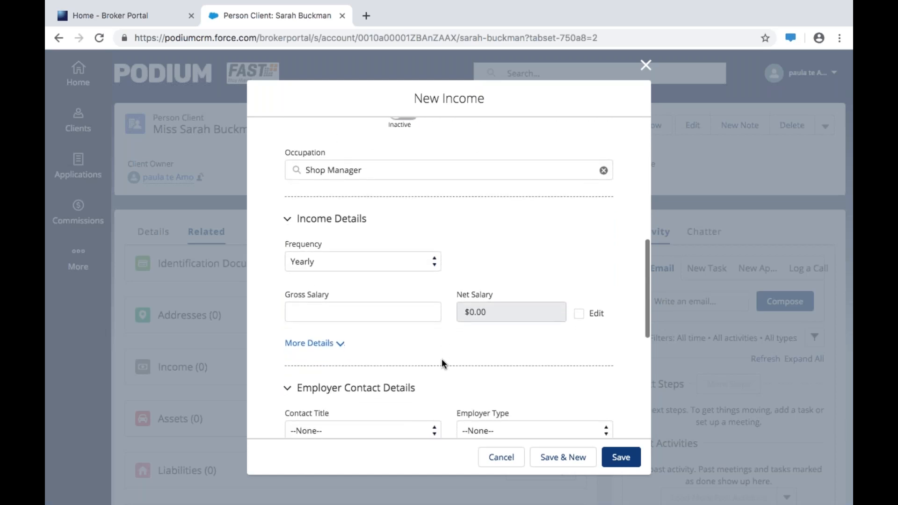
{"action": "scroll", "coordinate": [442, 363], "scroll_direction": "down", "scroll_amount": 1}
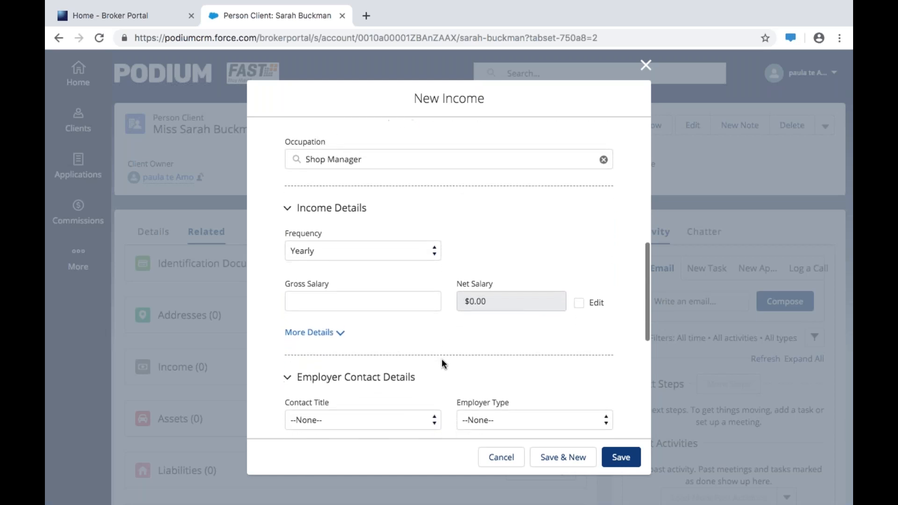
{"action": "left_click", "coordinate": [434, 251]}
{"action": "left_click", "coordinate": [382, 228]}
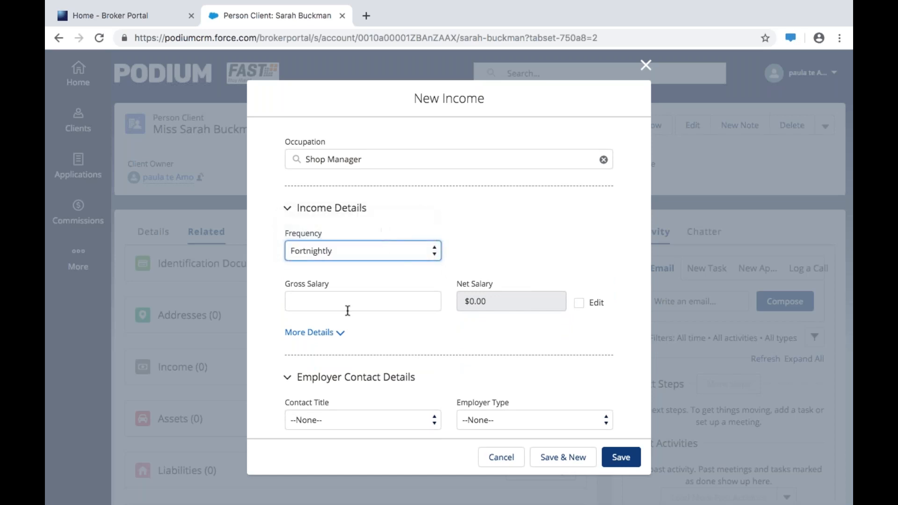
Enable manual editing of the Net Salary and set it to 1800.
{"action": "left_click", "coordinate": [483, 308]}
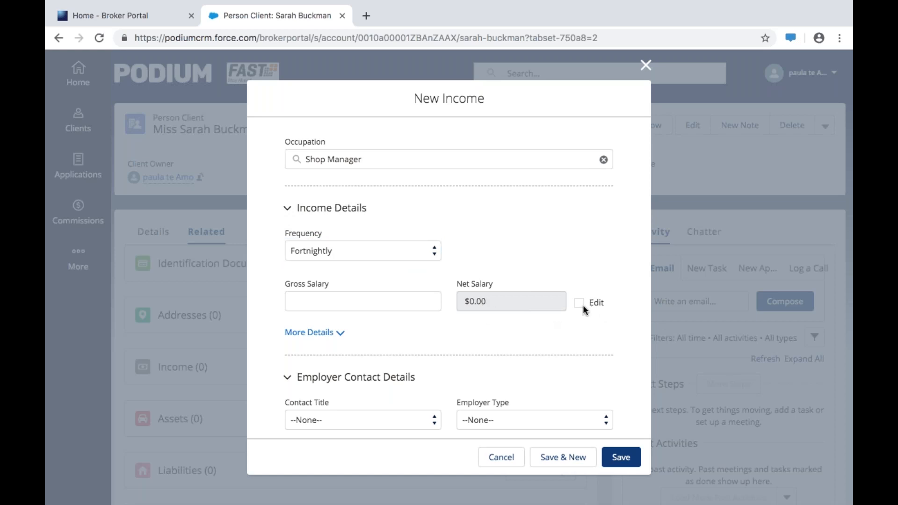
{"action": "left_click", "coordinate": [580, 304]}
{"action": "left_click", "coordinate": [493, 301]}
{"action": "key", "text": "BackSpace"}
{"action": "type", "text": "1800"}
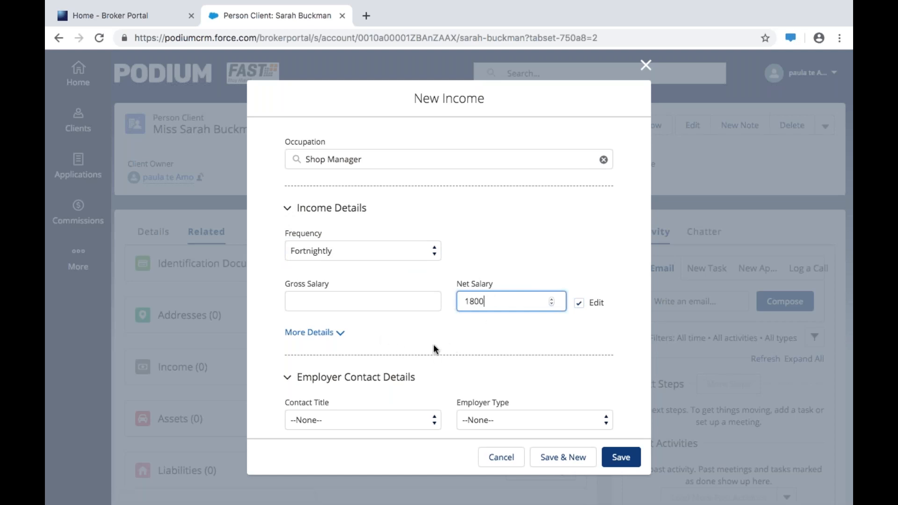
Expand the additional income details and review the bonus, regular overtime and commission fields.
{"action": "left_click", "coordinate": [338, 333]}
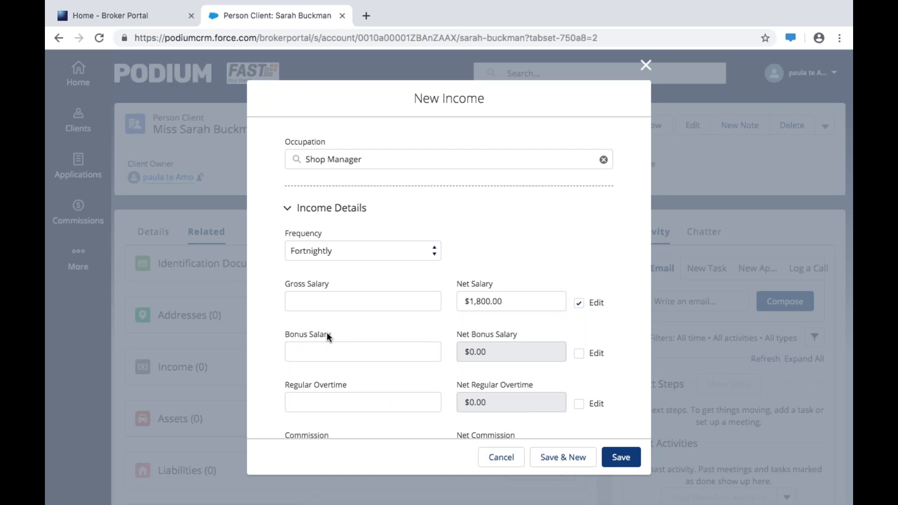
{"action": "scroll", "coordinate": [621, 372], "scroll_direction": "down", "scroll_amount": 3}
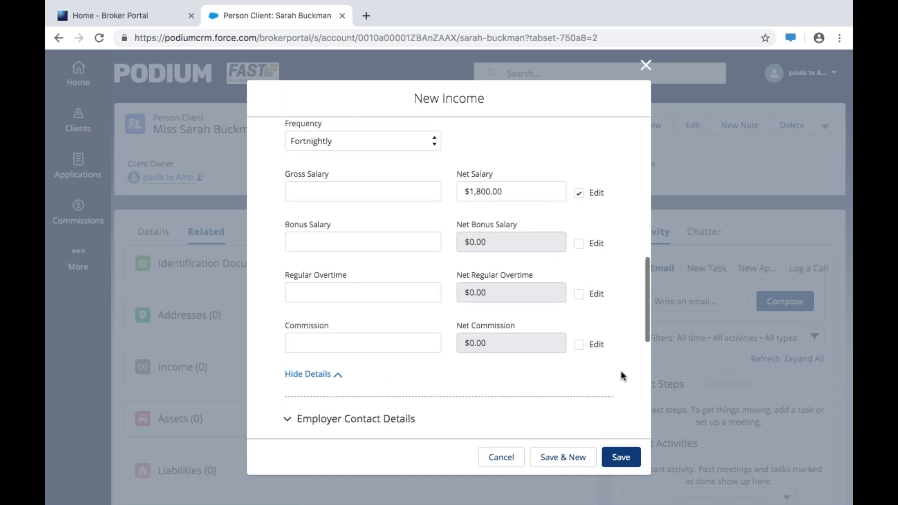
{"action": "scroll", "coordinate": [621, 371], "scroll_direction": "up", "scroll_amount": 1}
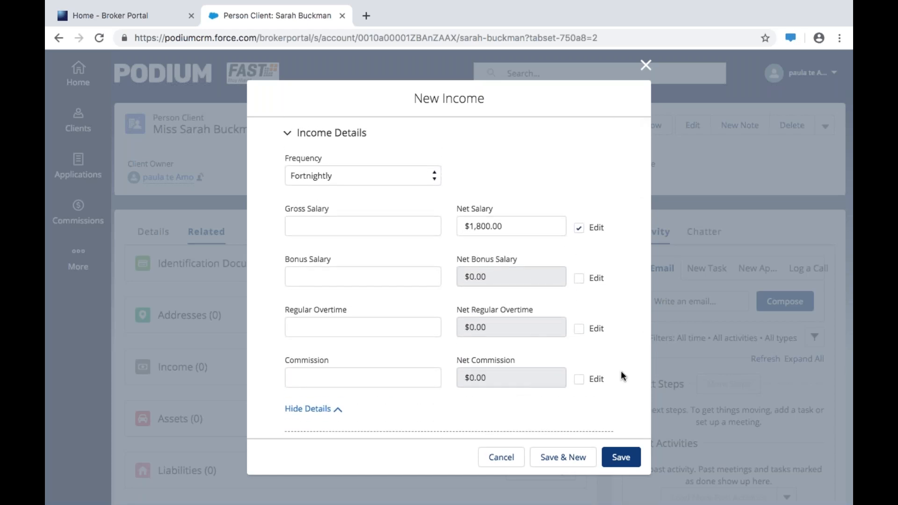
{"action": "scroll", "coordinate": [621, 374], "scroll_direction": "down", "scroll_amount": 1}
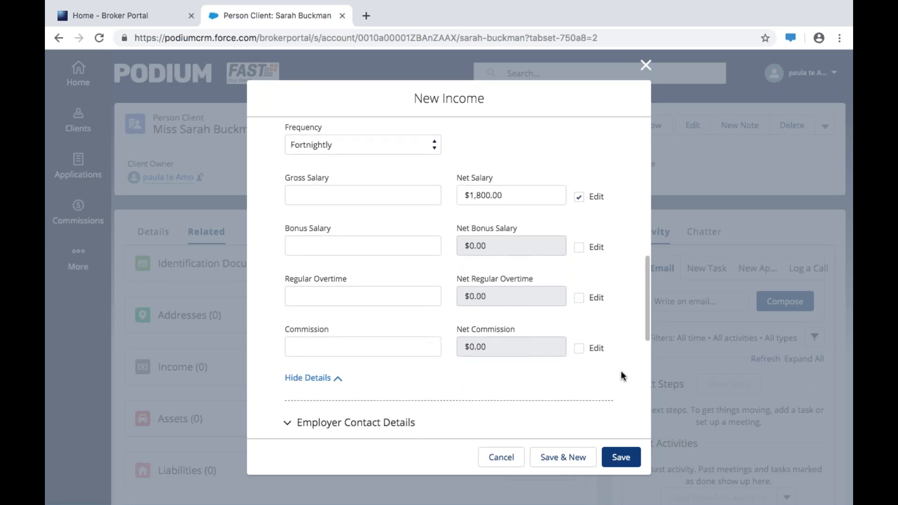
Set the Employer Type to Private, enter Cotton On as the employer's business name, and save the income record.
{"action": "left_click", "coordinate": [337, 378]}
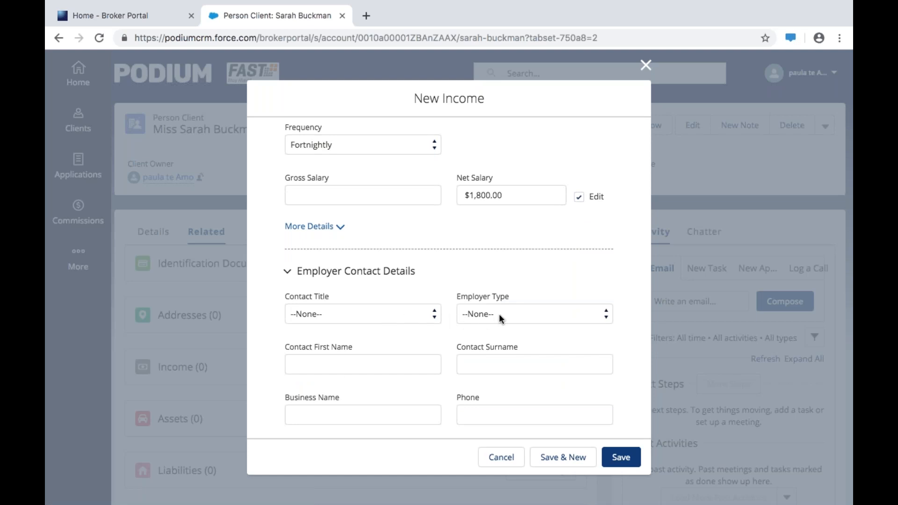
{"action": "left_click", "coordinate": [606, 320]}
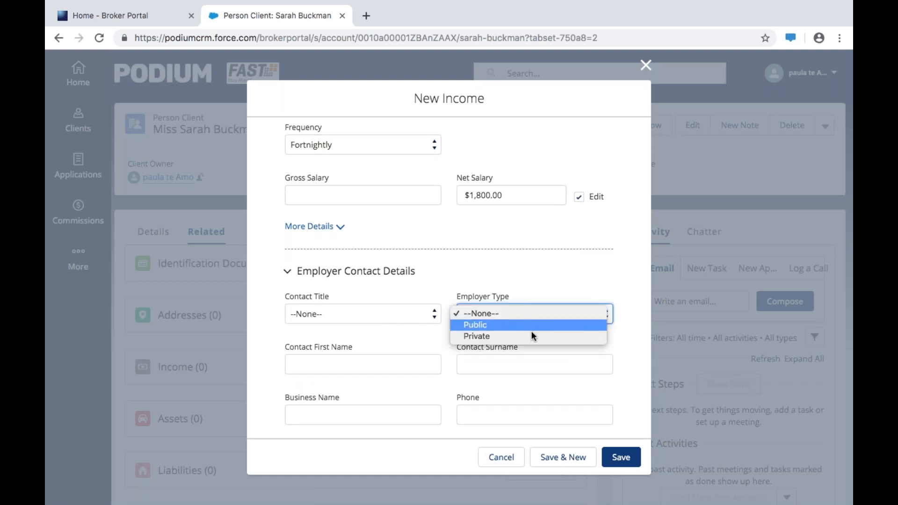
{"action": "left_click", "coordinate": [515, 338]}
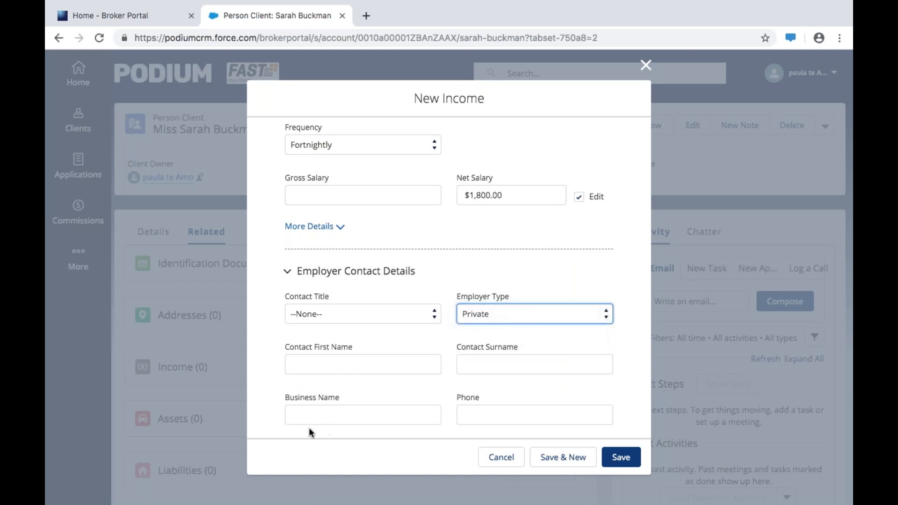
{"action": "left_click", "coordinate": [308, 421]}
{"action": "type", "text": "Co"}
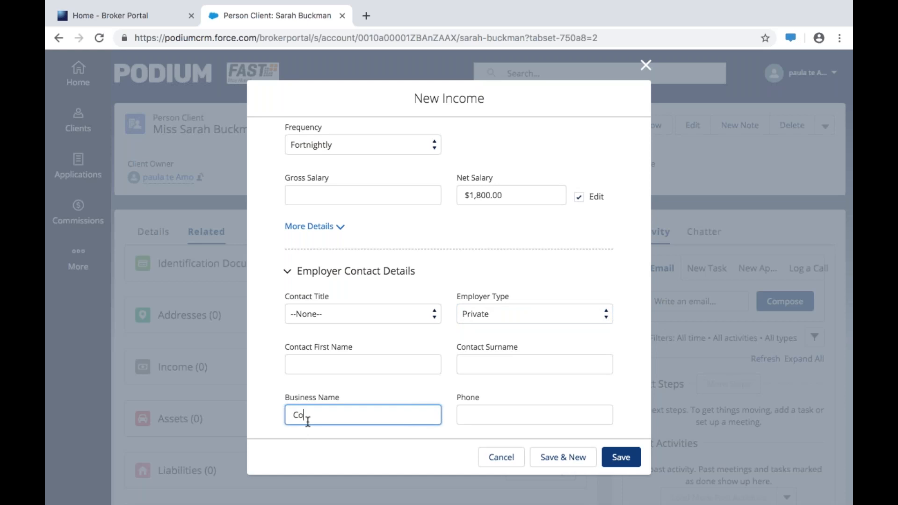
{"action": "type", "text": "tton On"}
{"action": "scroll", "coordinate": [450, 391], "scroll_direction": "down", "scroll_amount": 4}
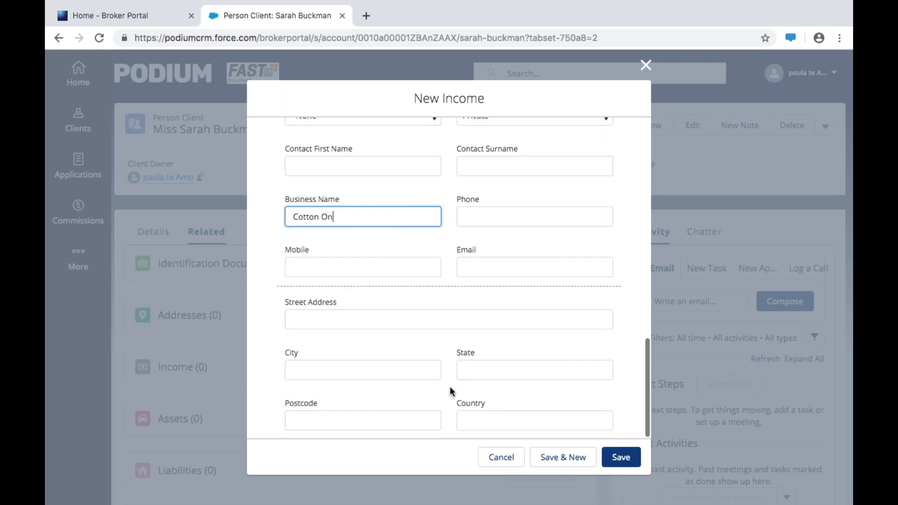
{"action": "left_click", "coordinate": [620, 460]}
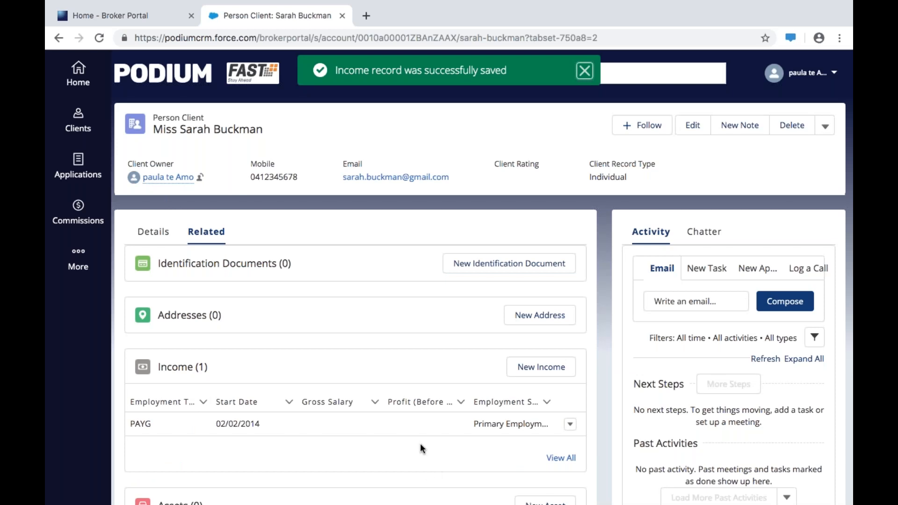
Start a new Motor Vehicle asset for the client, named SUV, with the Vehicle Type Medium.
{"action": "scroll", "coordinate": [420, 442], "scroll_direction": "down", "scroll_amount": 5}
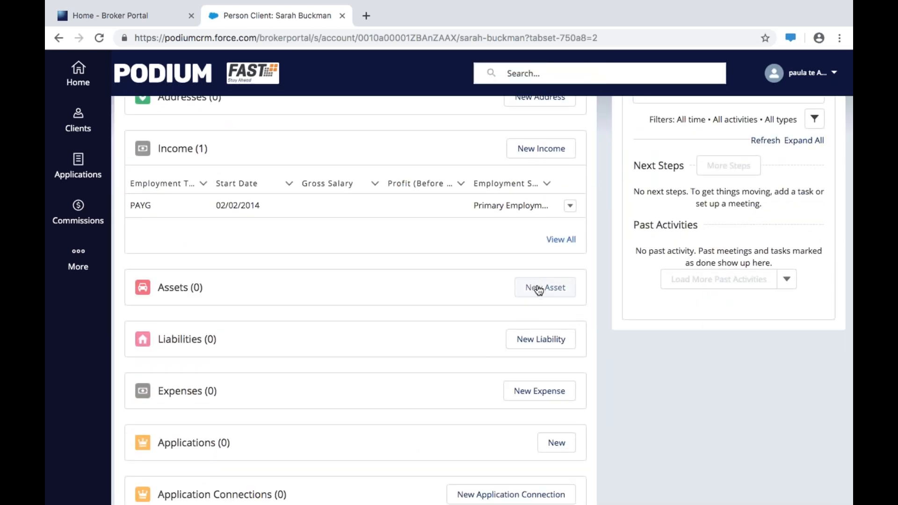
{"action": "left_click", "coordinate": [539, 289]}
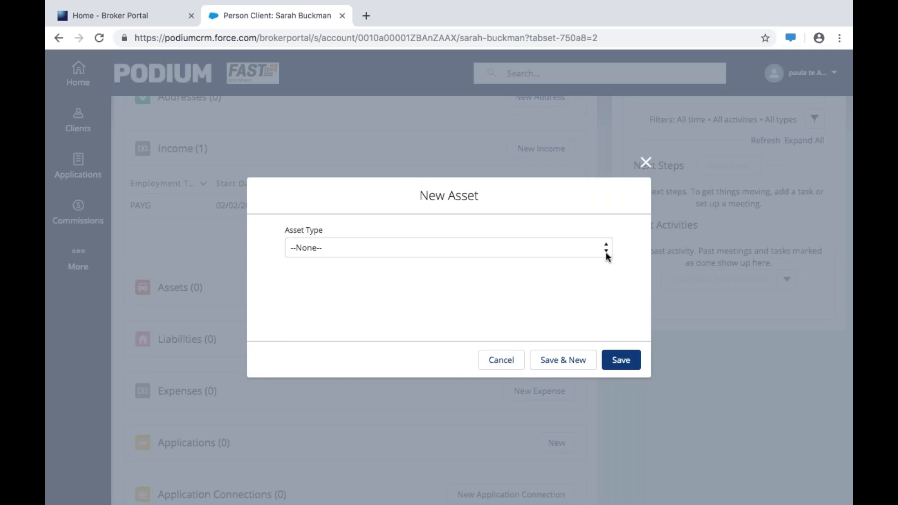
{"action": "left_click", "coordinate": [607, 251]}
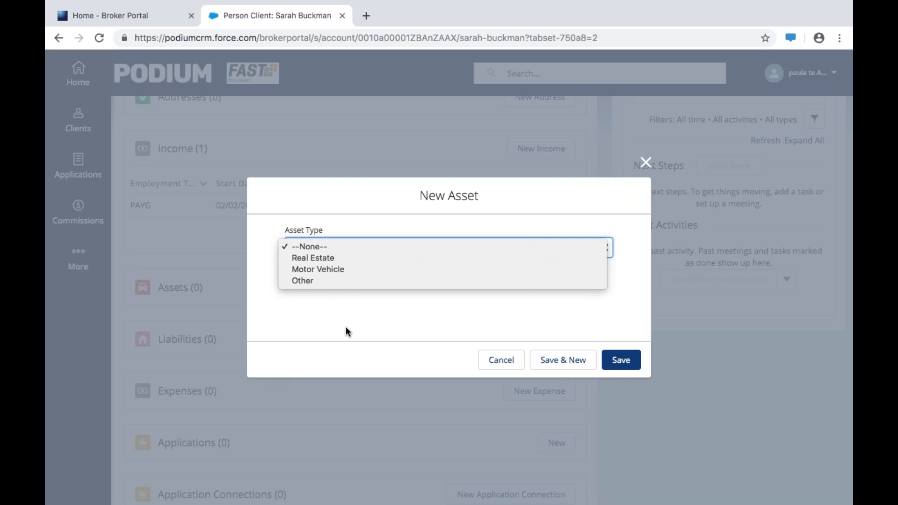
{"action": "left_click", "coordinate": [327, 269]}
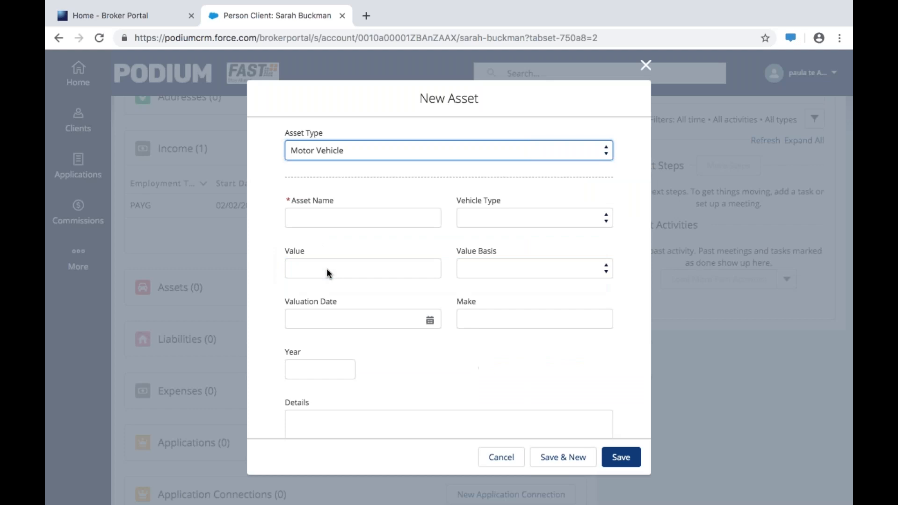
{"action": "left_click", "coordinate": [319, 215]}
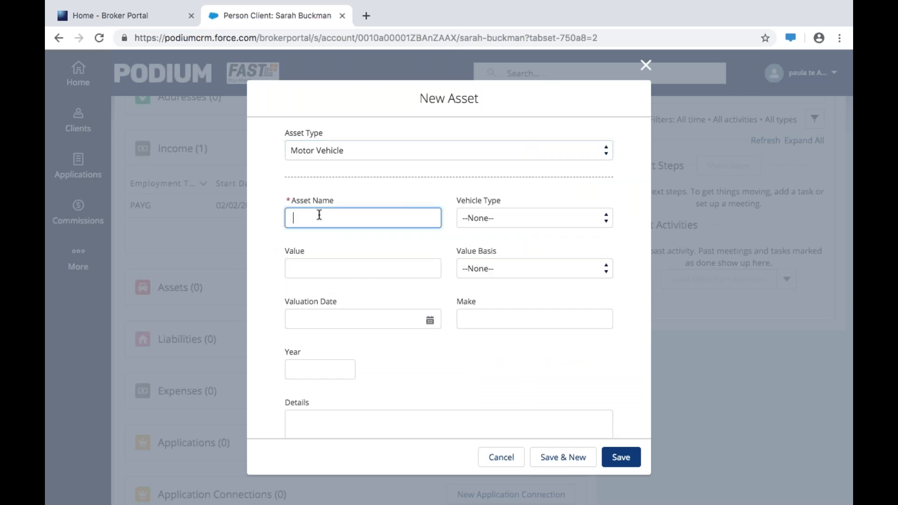
{"action": "type", "text": "SUV"}
{"action": "left_click", "coordinate": [562, 219]}
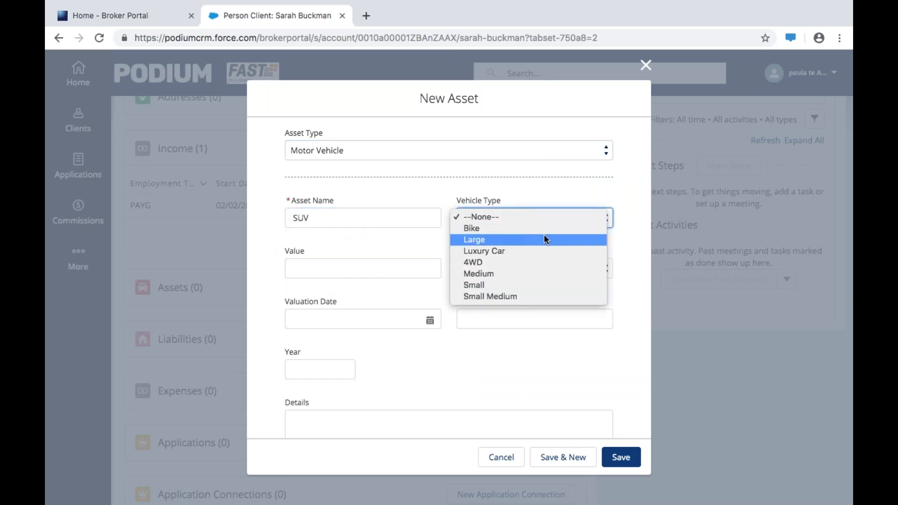
{"action": "left_click", "coordinate": [499, 275]}
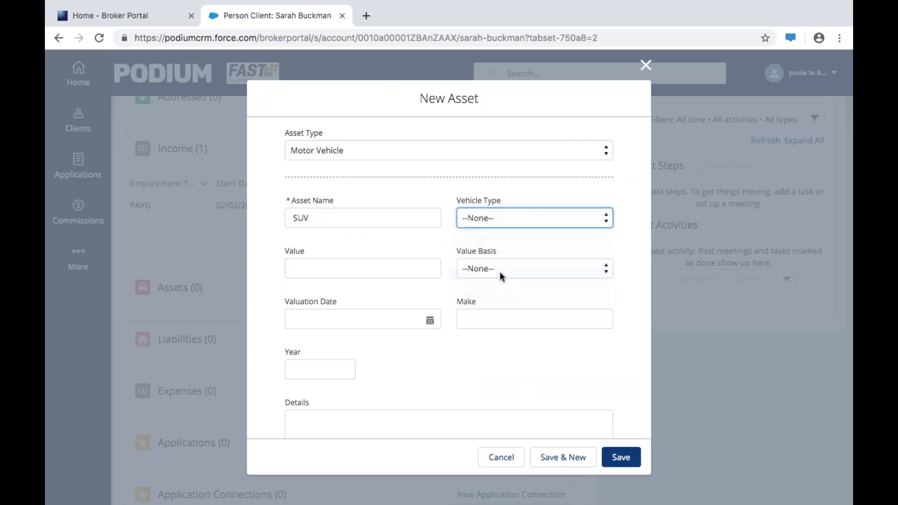
Set the vehicle's value to 18000 with Applicant Estimate as the Value Basis, and enter SUV as the make.
{"action": "left_click", "coordinate": [368, 274]}
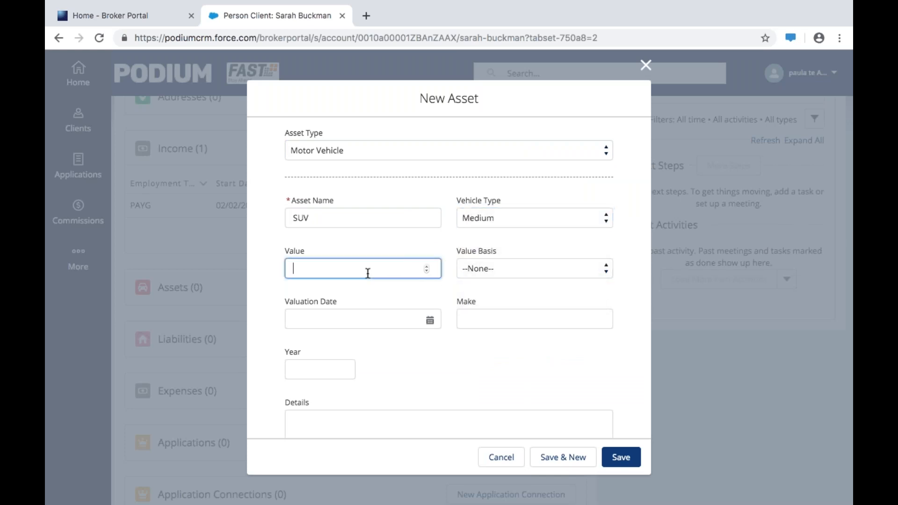
{"action": "type", "text": "18000"}
{"action": "left_click", "coordinate": [575, 266]}
{"action": "left_click", "coordinate": [548, 281]}
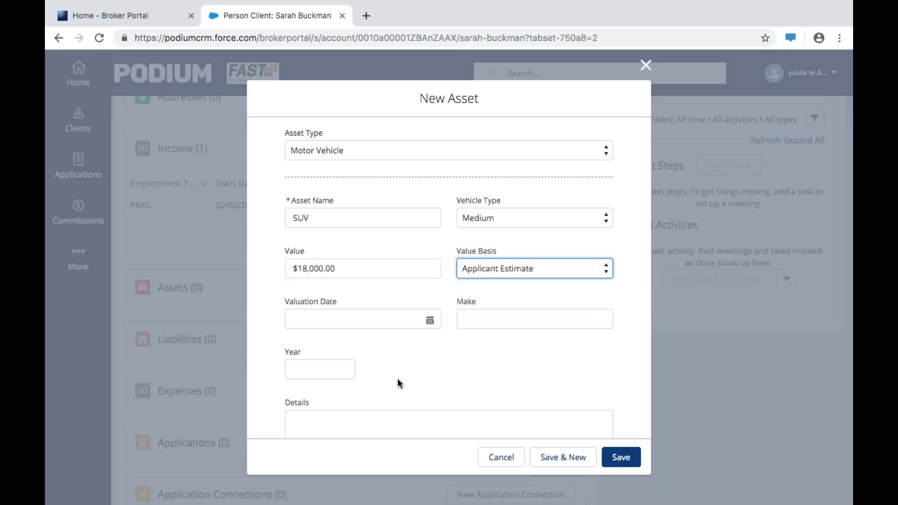
{"action": "type", "text": "S"}
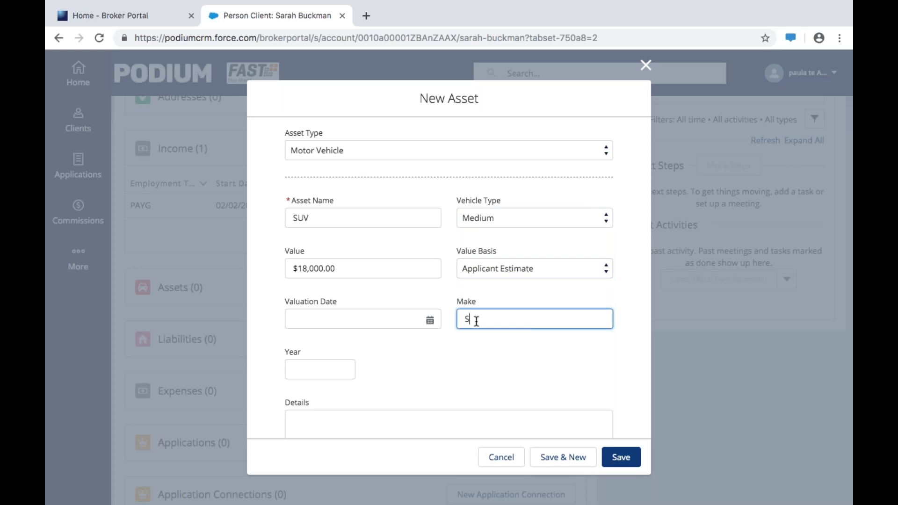
{"action": "type", "text": "UV"}
Note in the vehicle's details that the client has $3K left to pay for SUV, and save it with another new asset opened.
{"action": "scroll", "coordinate": [443, 368], "scroll_direction": "down", "scroll_amount": 5}
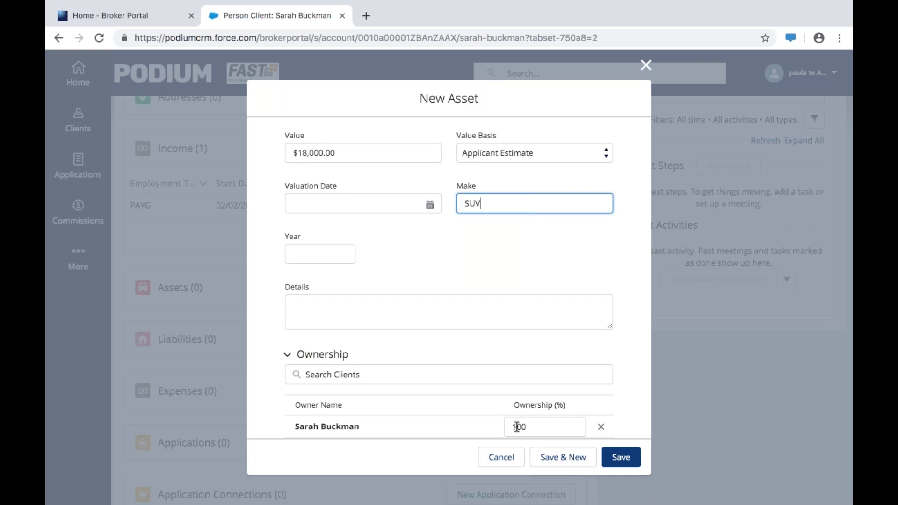
{"action": "left_click", "coordinate": [287, 299]}
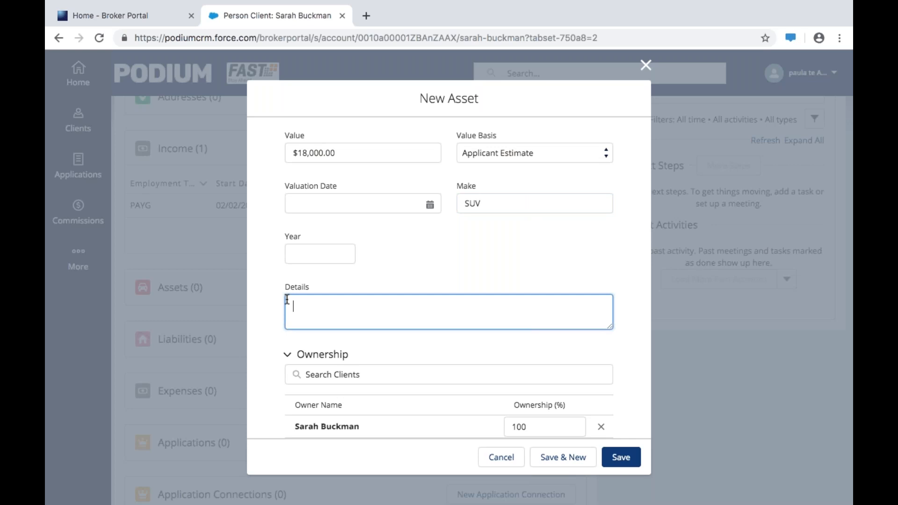
{"action": "type", "text": "Sarah has $3K left to pay for SUV"}
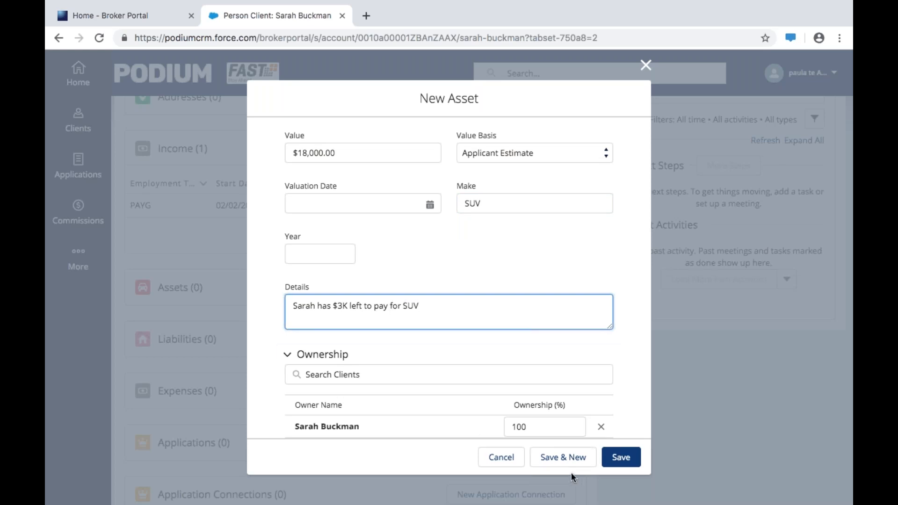
{"action": "left_click", "coordinate": [565, 461]}
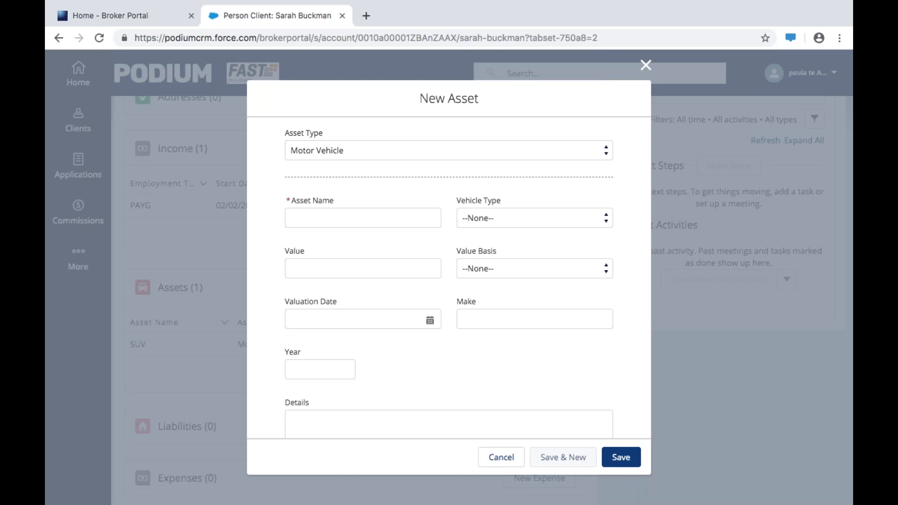
Set the Asset Type to Other and the Type to Savings Account, and name the asset House Deposit.
{"action": "left_click", "coordinate": [606, 153]}
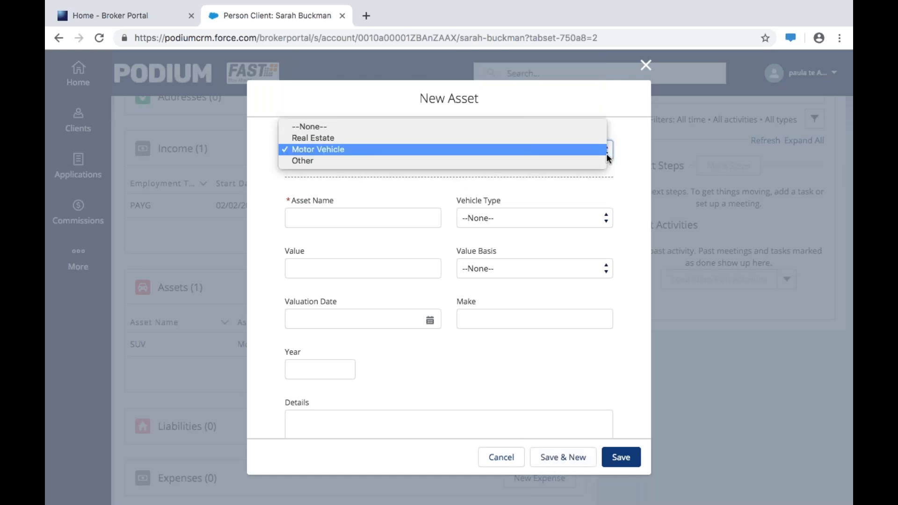
{"action": "left_click", "coordinate": [358, 161]}
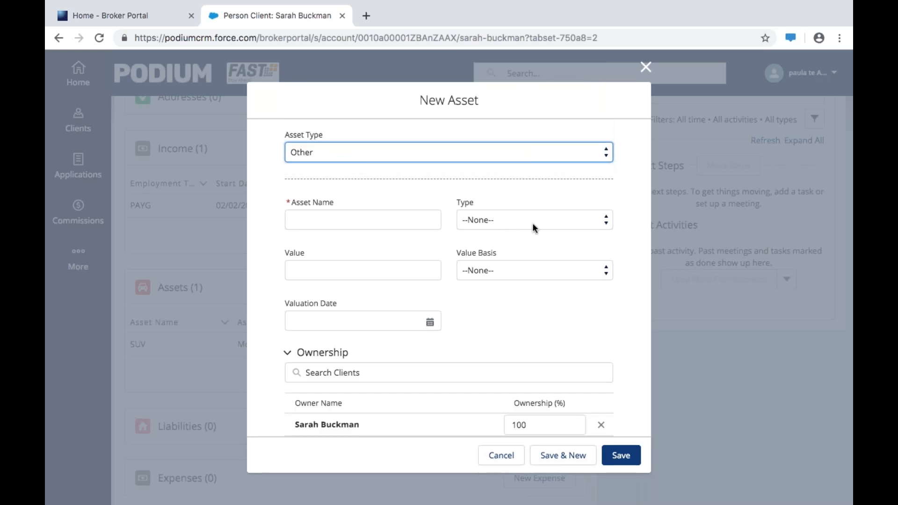
{"action": "left_click", "coordinate": [534, 228]}
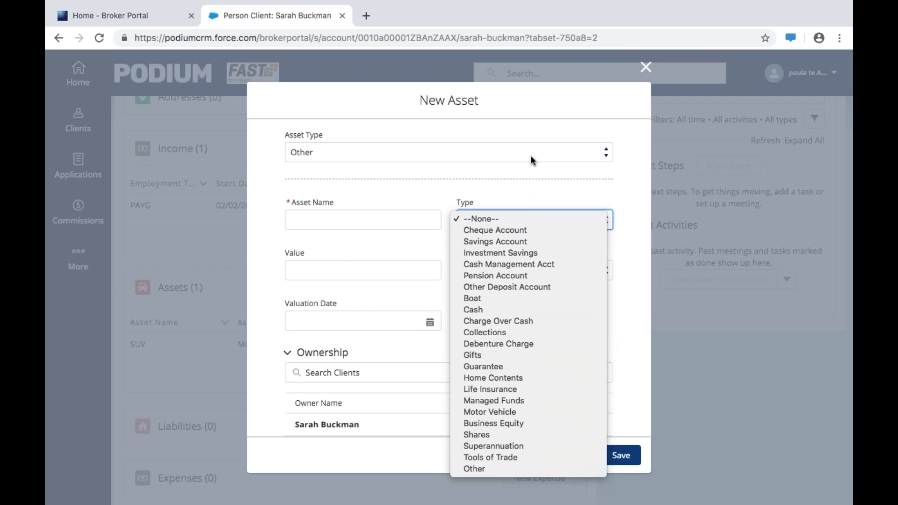
{"action": "left_click", "coordinate": [501, 242]}
{"action": "left_click", "coordinate": [316, 219]}
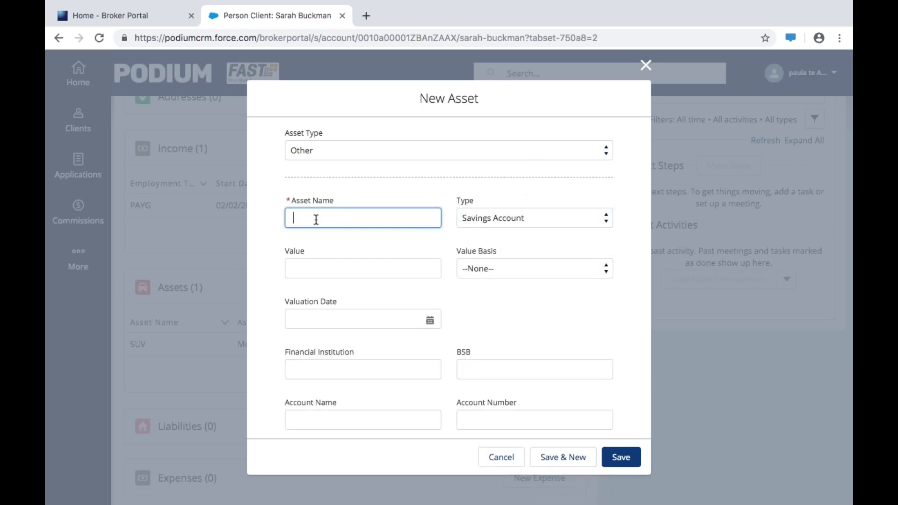
{"action": "type", "text": "House Deposit"}
Set the House Deposit value to 35000 and save the asset with another new asset opened.
{"action": "left_click", "coordinate": [347, 267]}
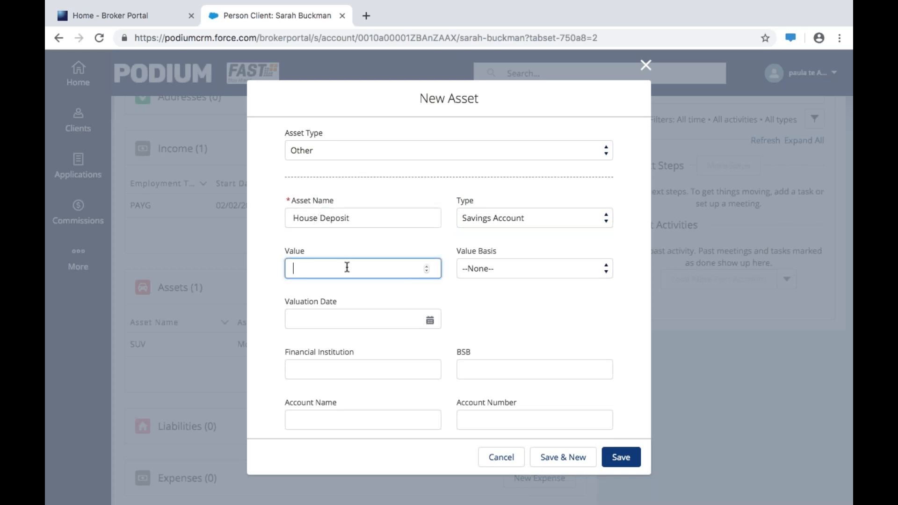
{"action": "type", "text": "35000"}
{"action": "scroll", "coordinate": [402, 391], "scroll_direction": "down", "scroll_amount": 2}
{"action": "scroll", "coordinate": [404, 391], "scroll_direction": "down", "scroll_amount": 3}
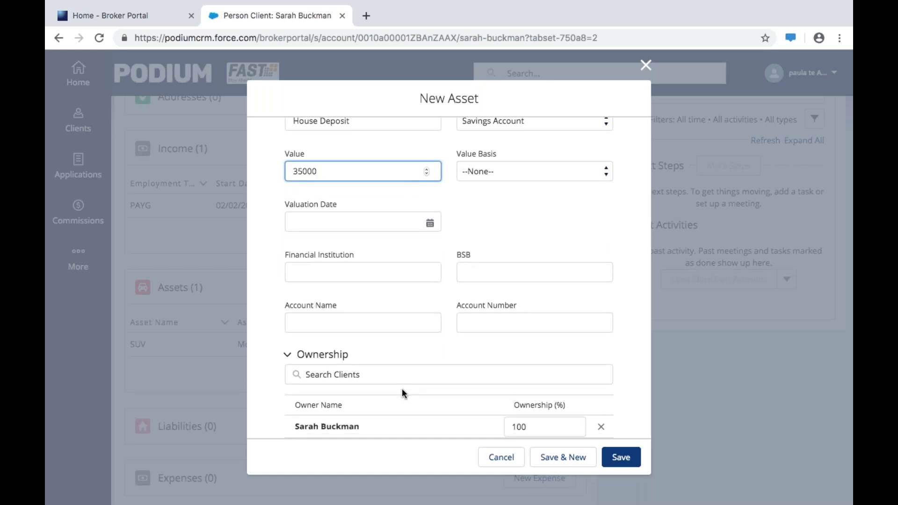
{"action": "left_click", "coordinate": [575, 459]}
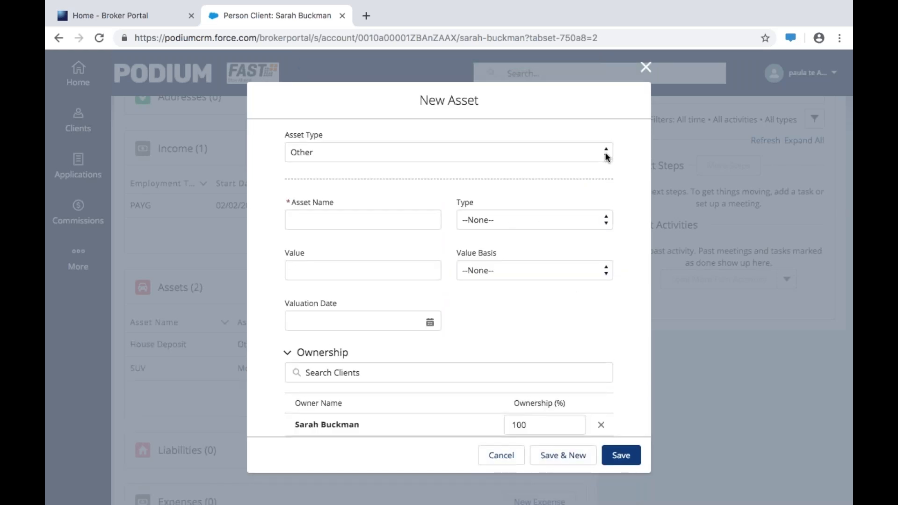
Set the new asset's Type to Superannuation and name it REST.
{"action": "left_click", "coordinate": [606, 227]}
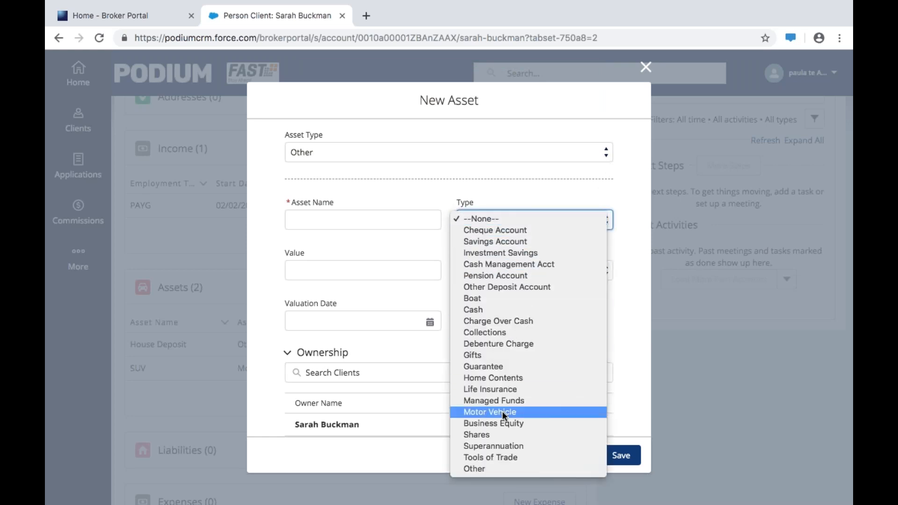
{"action": "key", "text": "Escape"}
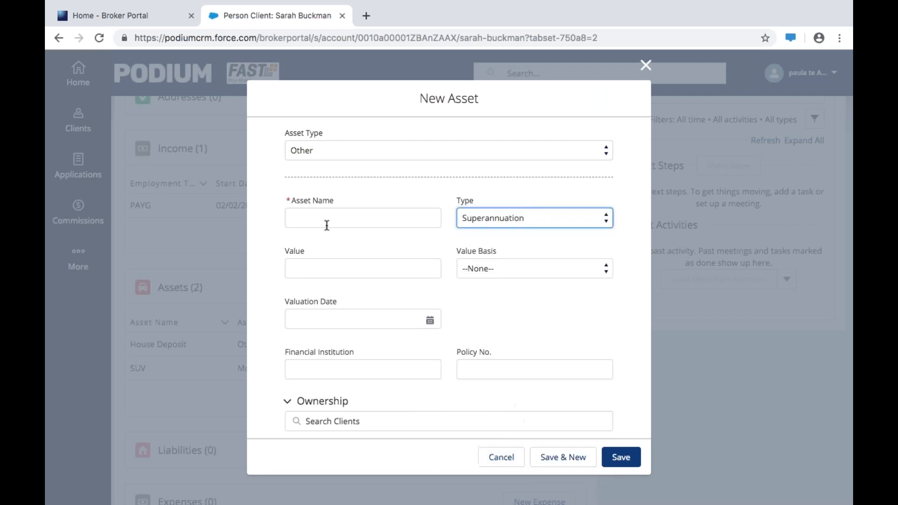
{"action": "left_click", "coordinate": [309, 216]}
{"action": "type", "text": "REST"}
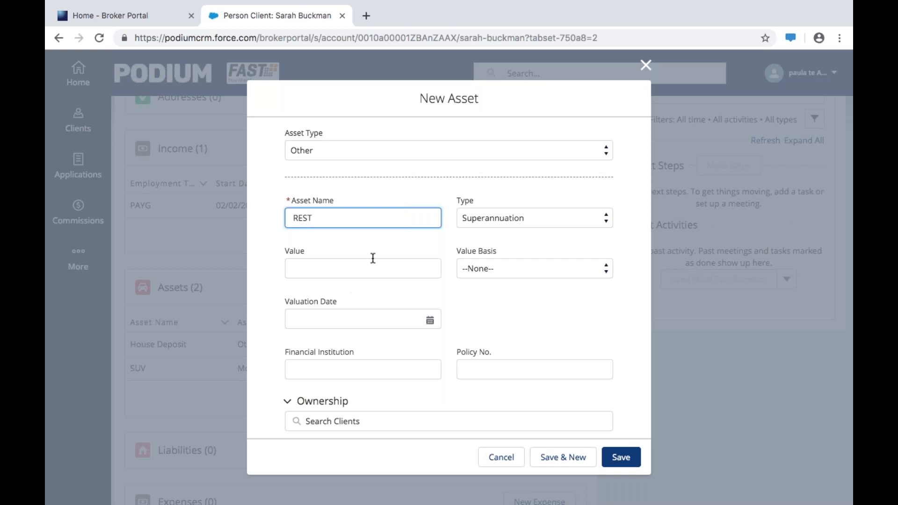
Set the superannuation asset's value to 15000 and save it, closing the asset form.
{"action": "left_click", "coordinate": [316, 271]}
{"action": "type", "text": "15000"}
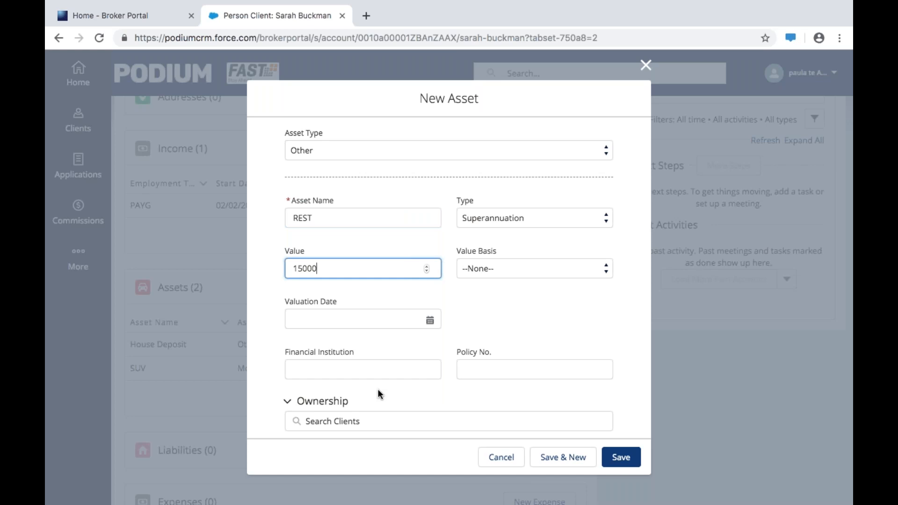
{"action": "scroll", "coordinate": [377, 394], "scroll_direction": "down", "scroll_amount": 2}
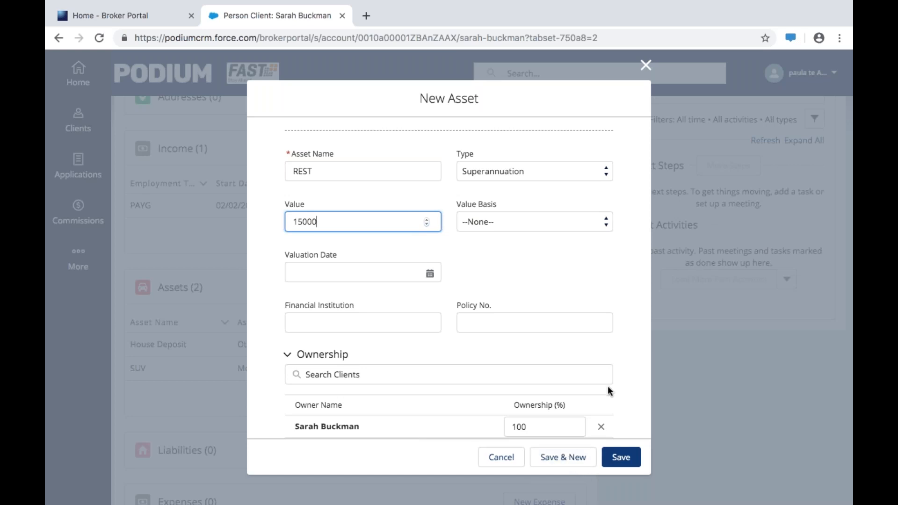
{"action": "left_click", "coordinate": [621, 461]}
{"action": "left_click", "coordinate": [629, 458]}
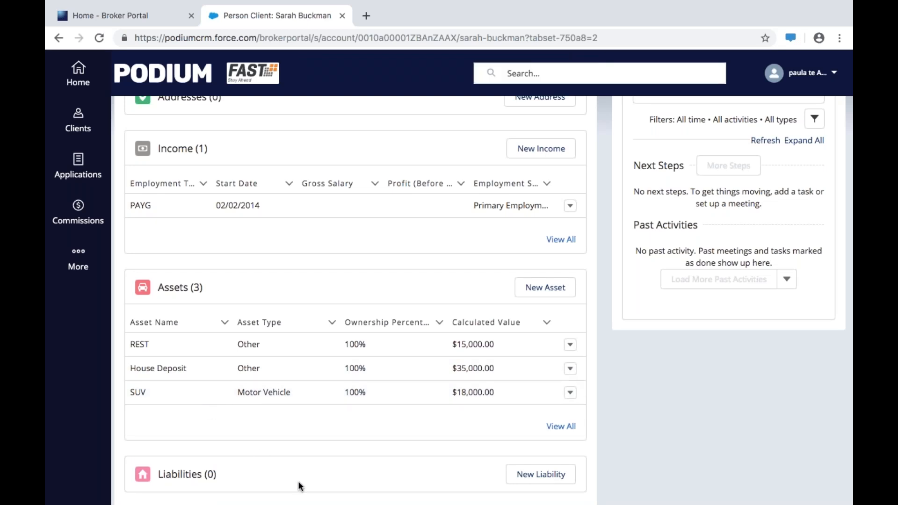
Start a new liability named SUV and set its Type to Personal Loan.
{"action": "scroll", "coordinate": [298, 486], "scroll_direction": "down", "scroll_amount": 3}
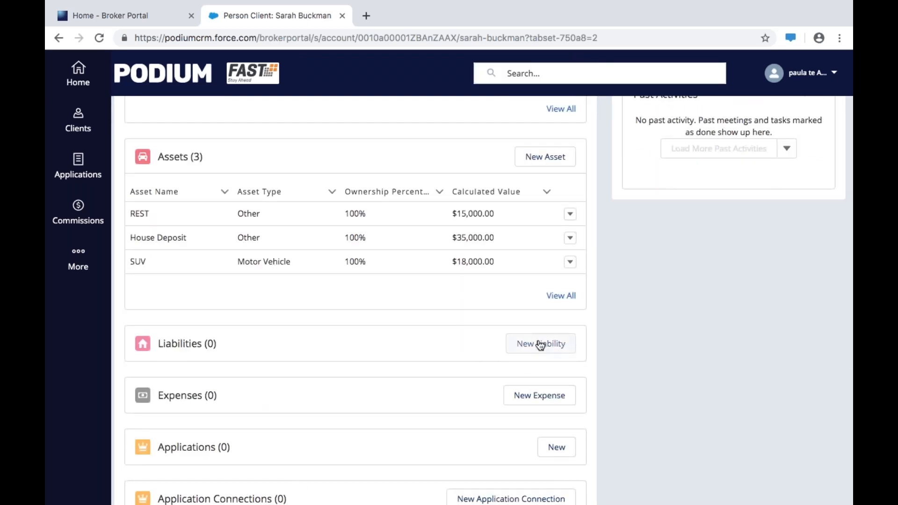
{"action": "left_click", "coordinate": [540, 345]}
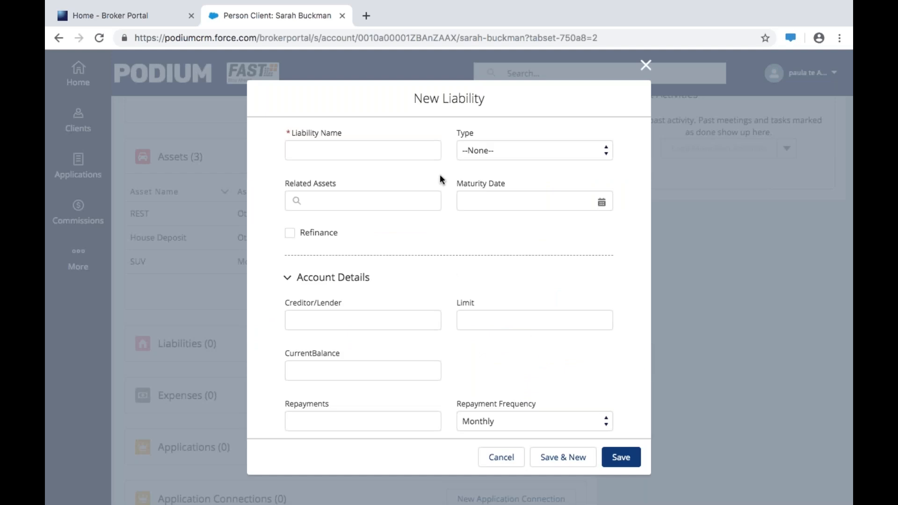
{"action": "left_click", "coordinate": [351, 150]}
{"action": "type", "text": "SUV"}
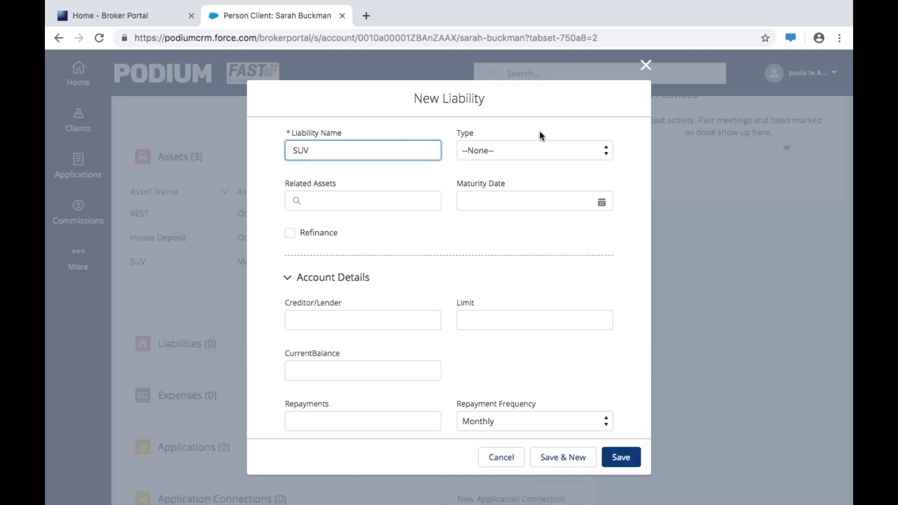
{"action": "left_click", "coordinate": [607, 151]}
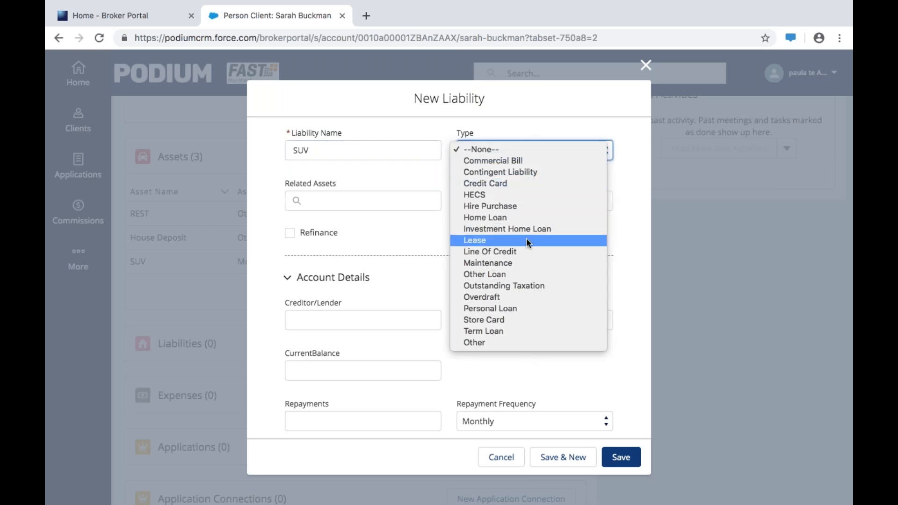
{"action": "left_click", "coordinate": [503, 307]}
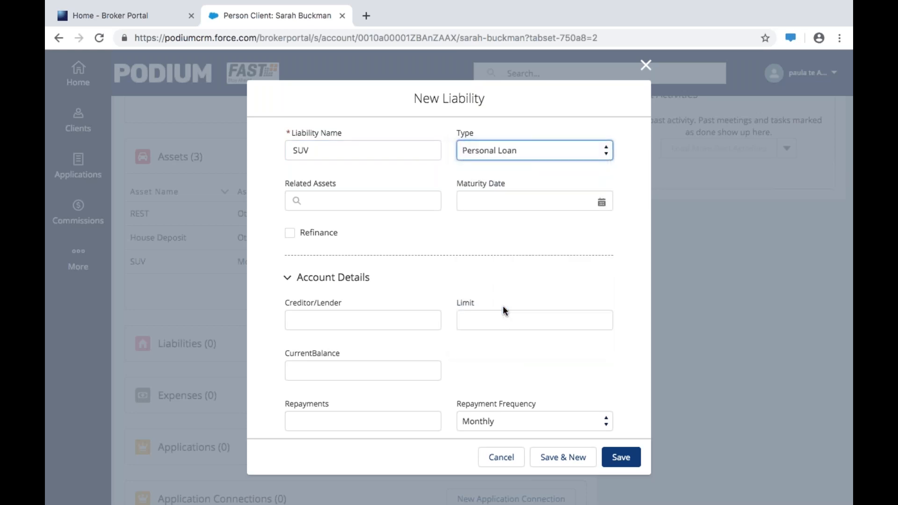
Link the personal loan to the existing SUV record as its related asset.
{"action": "left_click", "coordinate": [296, 202]}
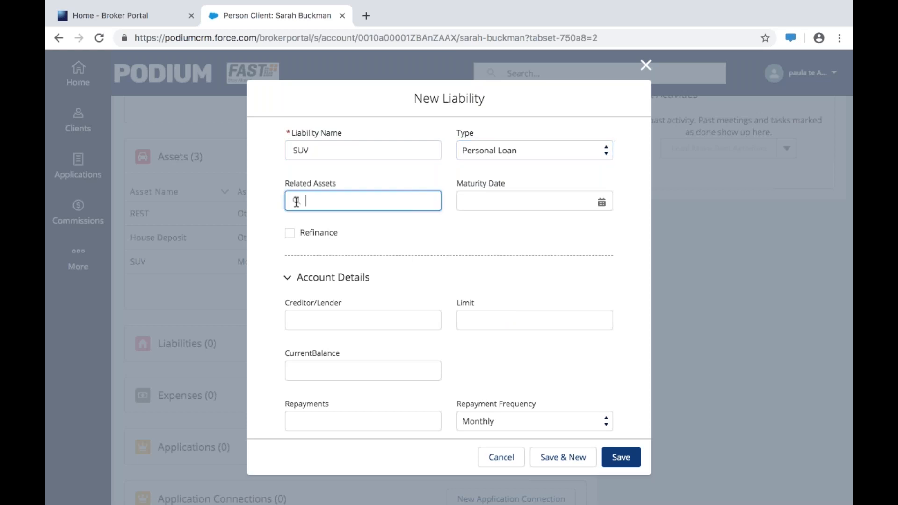
{"action": "type", "text": "SUV"}
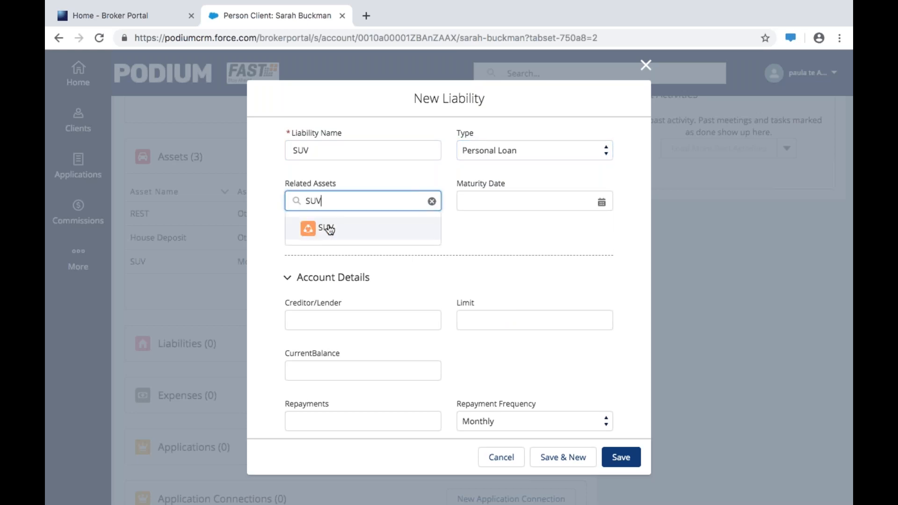
{"action": "left_click", "coordinate": [327, 229]}
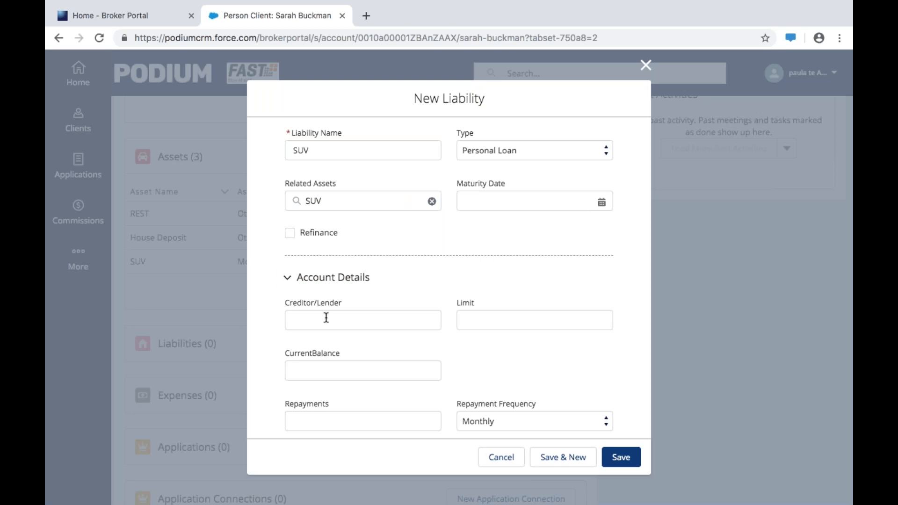
Set the SUV loan's Limit to 18000 and its Current Balance to 3000.
{"action": "left_click", "coordinate": [468, 322]}
{"action": "type", "text": "18"}
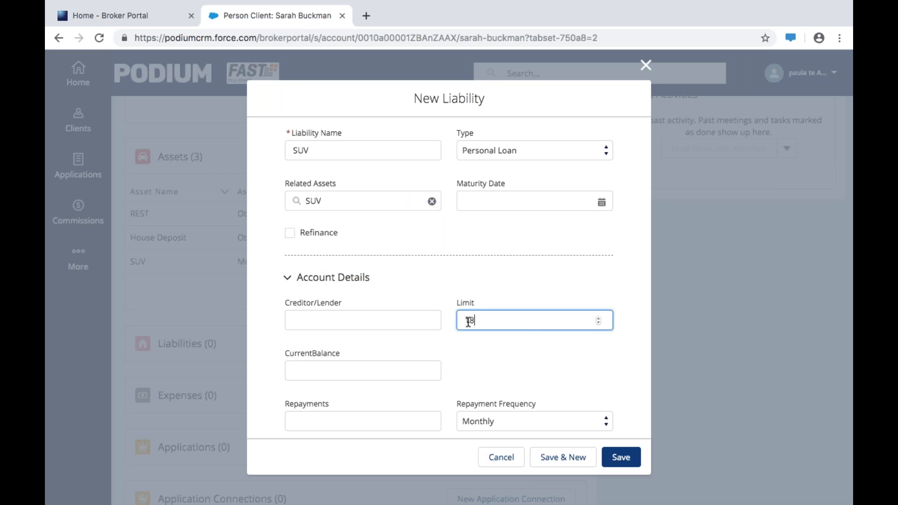
{"action": "type", "text": "000"}
{"action": "left_click", "coordinate": [327, 373]}
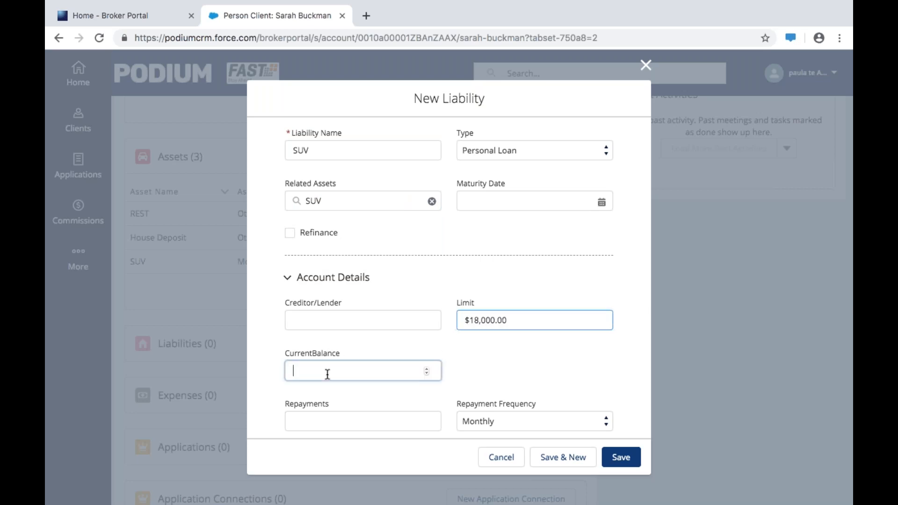
{"action": "type", "text": "30000"}
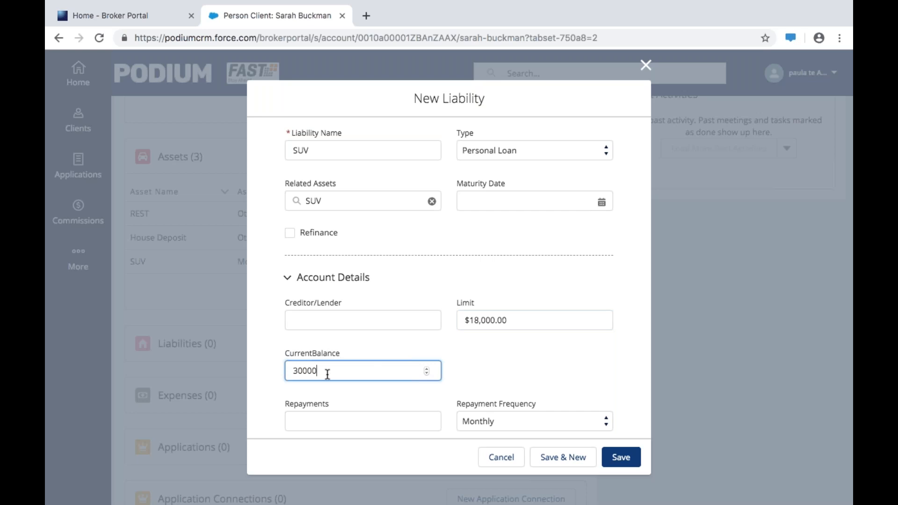
{"action": "key", "text": "BackSpace"}
Set the SUV loan's Repayments to 200 and save the liability with another new liability opened.
{"action": "scroll", "coordinate": [395, 393], "scroll_direction": "down", "scroll_amount": 3}
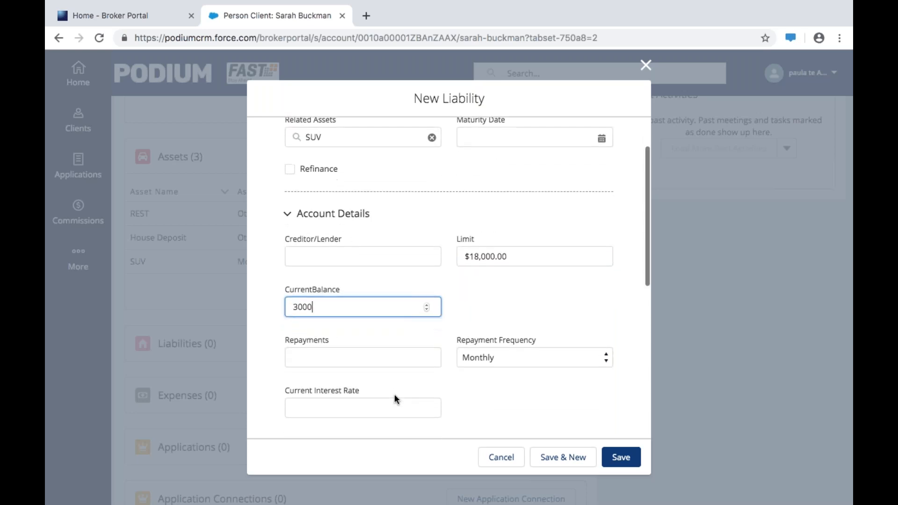
{"action": "left_click", "coordinate": [348, 360]}
{"action": "type", "text": "200"}
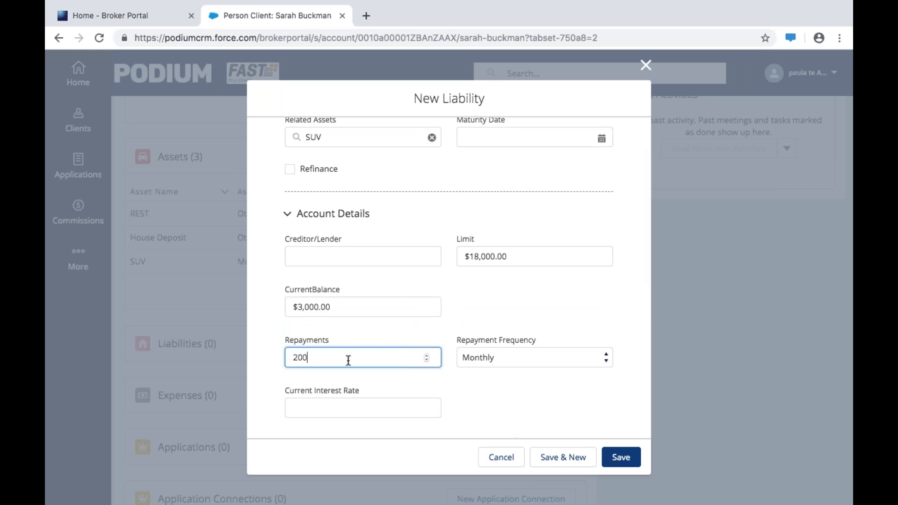
{"action": "scroll", "coordinate": [390, 399], "scroll_direction": "down", "scroll_amount": 3}
{"action": "scroll", "coordinate": [391, 399], "scroll_direction": "down", "scroll_amount": 5}
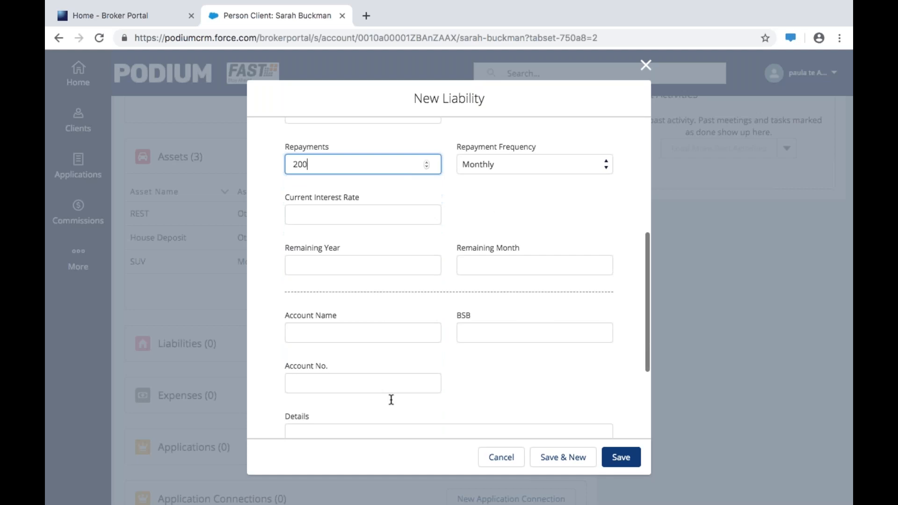
{"action": "scroll", "coordinate": [391, 400], "scroll_direction": "down", "scroll_amount": 5}
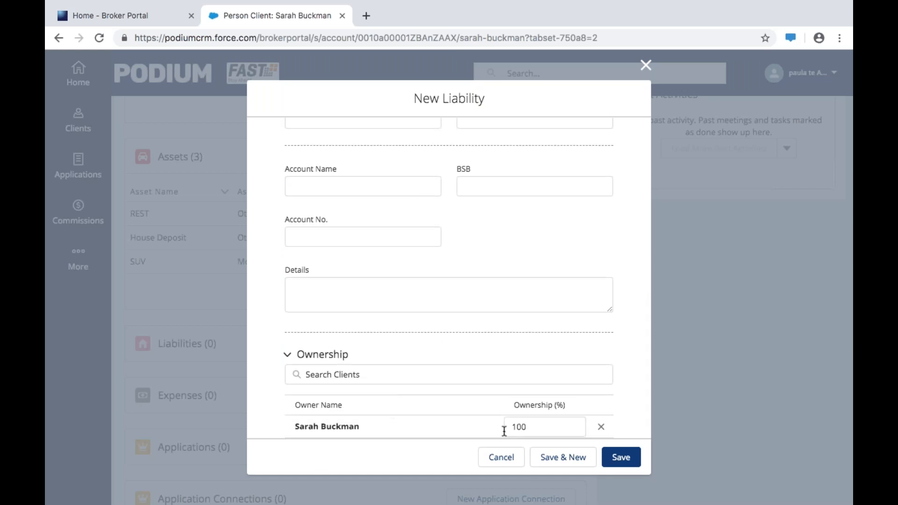
{"action": "left_click", "coordinate": [570, 460]}
{"action": "left_click", "coordinate": [571, 458]}
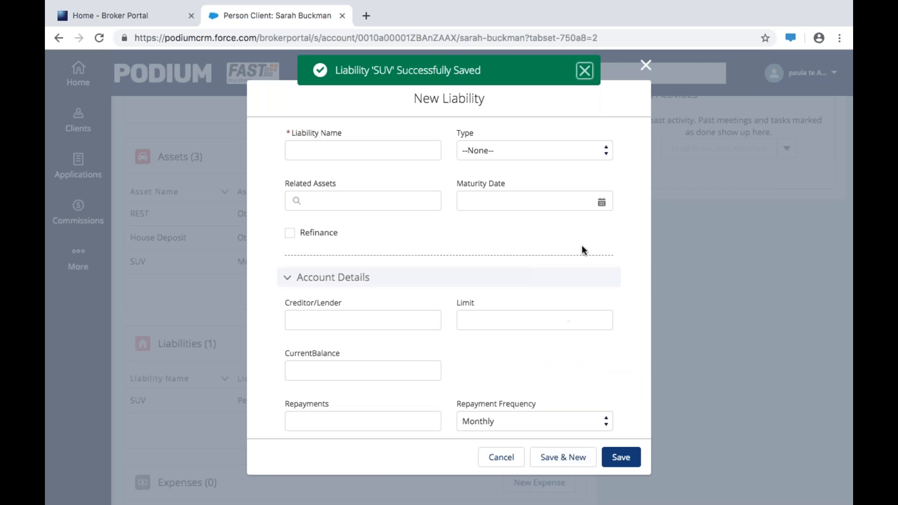
Set the new liability's Type to Credit Card and enter CBA as both the Liability Name and the Creditor/Lender.
{"action": "left_click", "coordinate": [606, 158]}
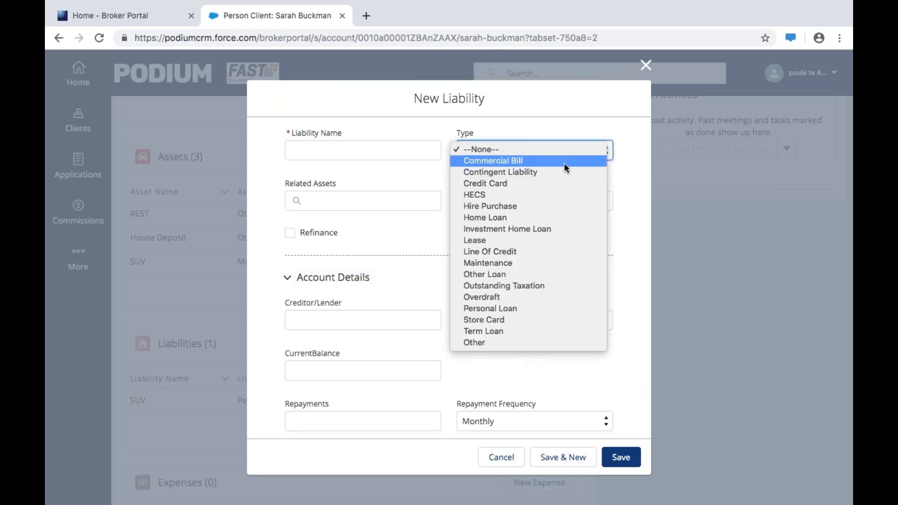
{"action": "left_click", "coordinate": [502, 180]}
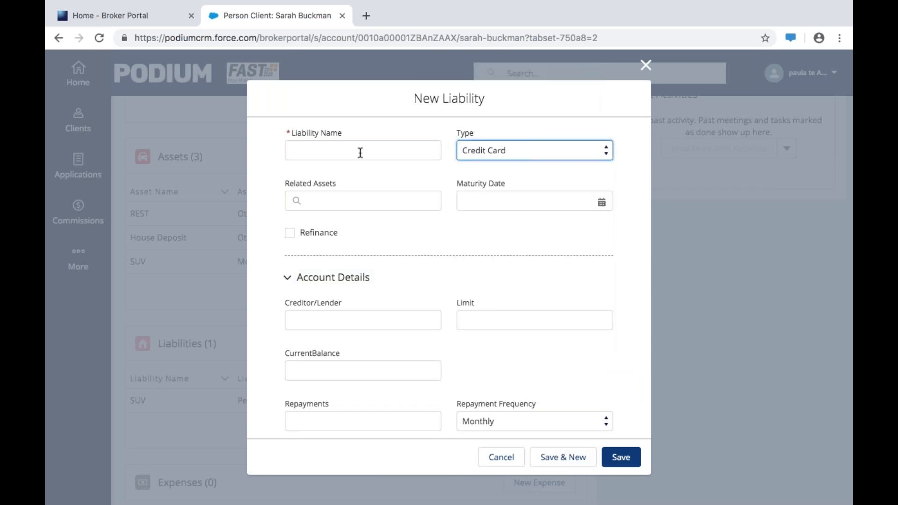
{"action": "left_click", "coordinate": [360, 153]}
{"action": "type", "text": "CBA"}
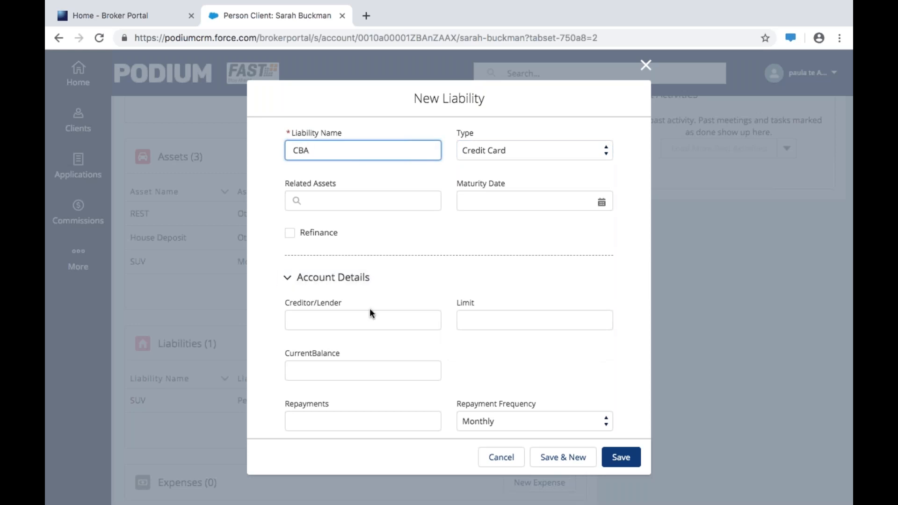
{"action": "left_click", "coordinate": [323, 323]}
{"action": "type", "text": "CBA"}
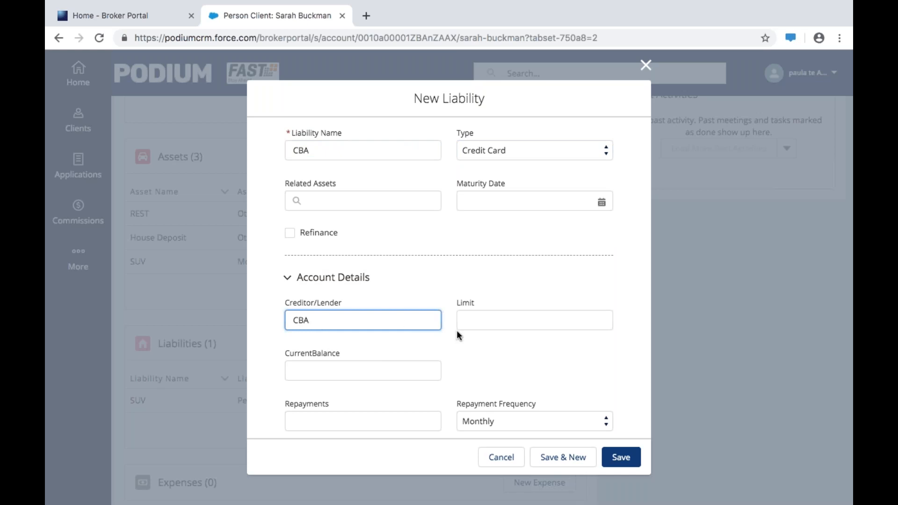
Set the credit card's Limit to 10000 and Current Balance to 0, and save the liability, closing the form.
{"action": "left_click", "coordinate": [480, 320]}
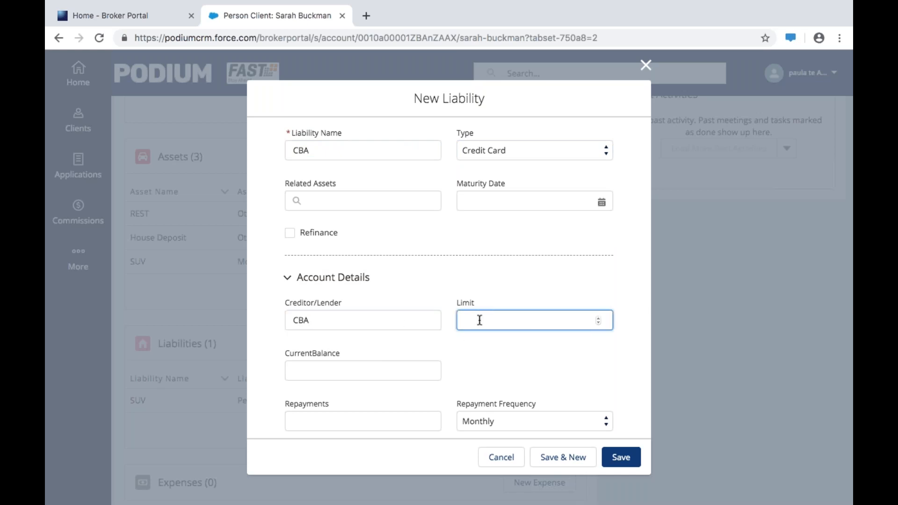
{"action": "type", "text": "10000"}
{"action": "left_click", "coordinate": [317, 369]}
{"action": "type", "text": "0"}
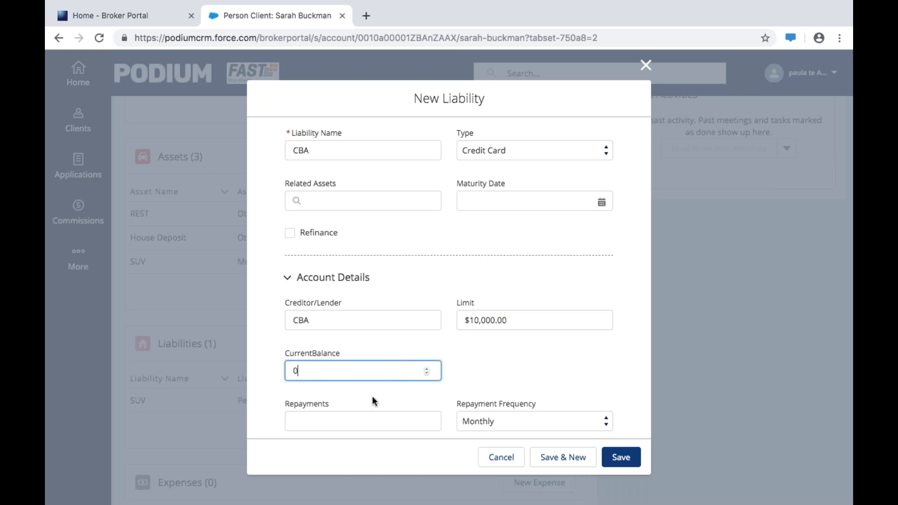
{"action": "scroll", "coordinate": [372, 396], "scroll_direction": "down", "scroll_amount": 2}
{"action": "scroll", "coordinate": [372, 395], "scroll_direction": "down", "scroll_amount": 10}
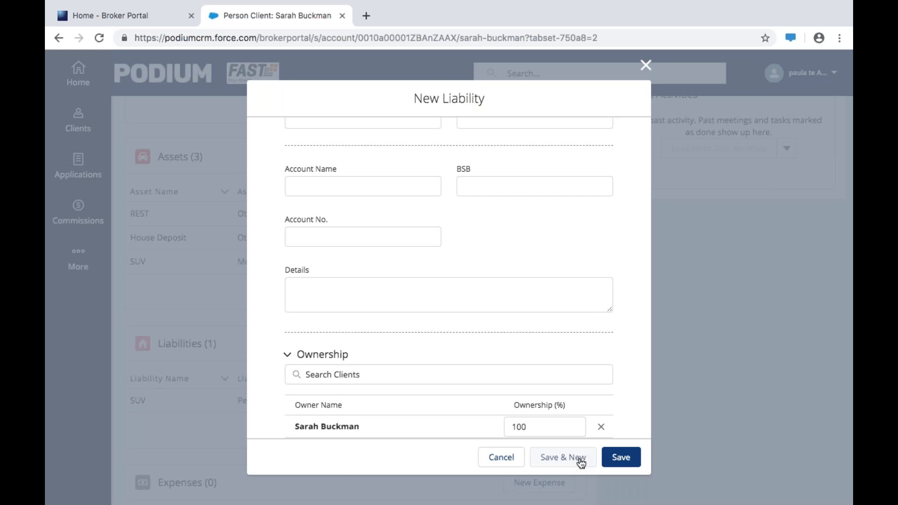
{"action": "left_click", "coordinate": [622, 463]}
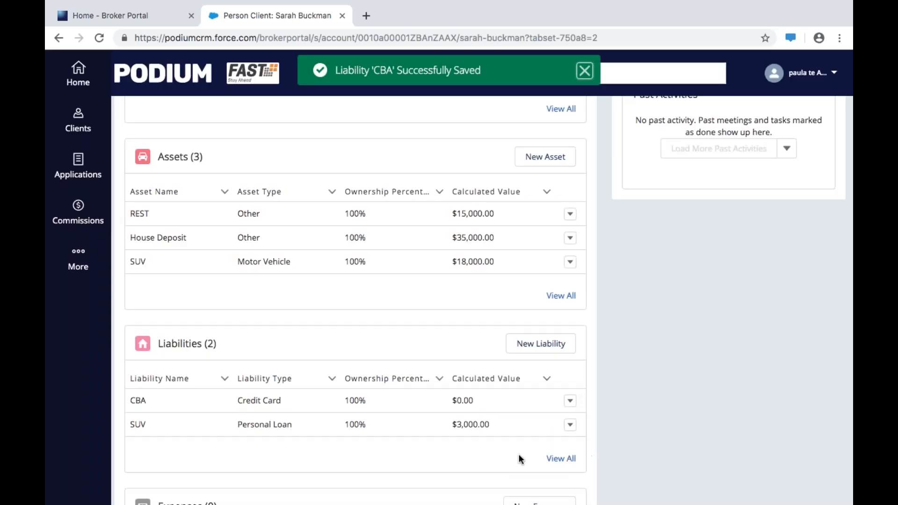
Start a new expense and fill in its Insurance item with the comment Car Insurance and an amount of 150.
{"action": "scroll", "coordinate": [451, 456], "scroll_direction": "down", "scroll_amount": 4}
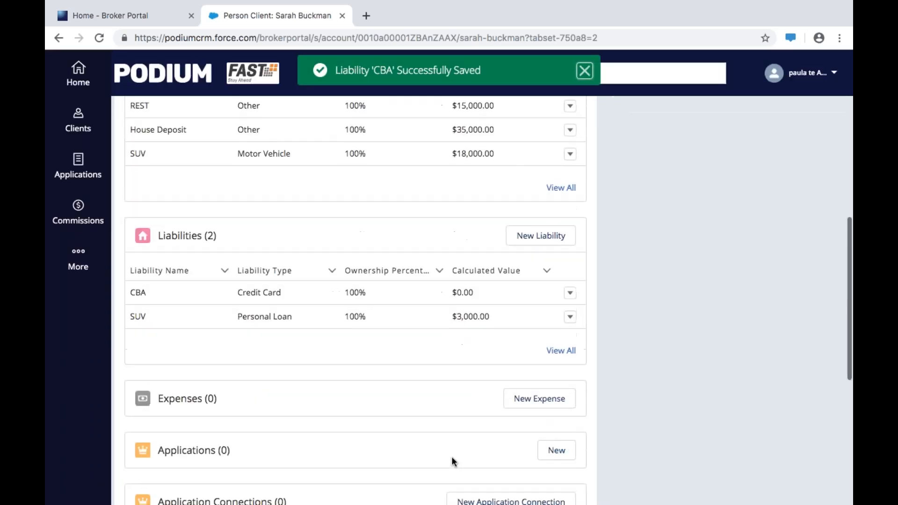
{"action": "left_click", "coordinate": [522, 327]}
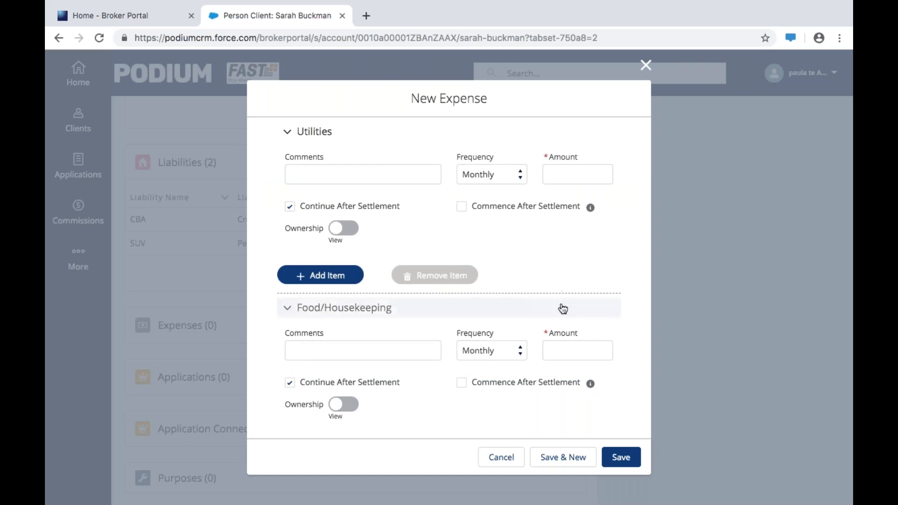
{"action": "scroll", "coordinate": [563, 309], "scroll_direction": "down", "scroll_amount": 3}
{"action": "scroll", "coordinate": [564, 308], "scroll_direction": "down", "scroll_amount": 10}
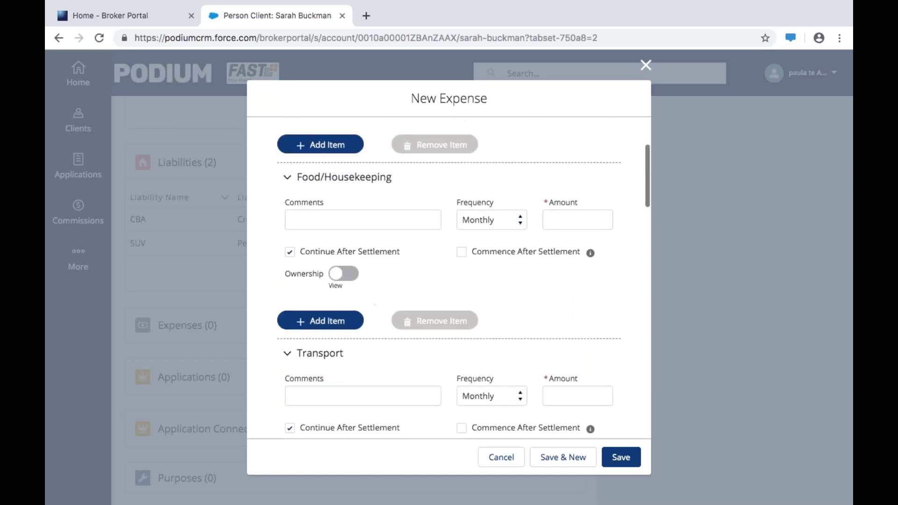
{"action": "scroll", "coordinate": [324, 311], "scroll_direction": "down", "scroll_amount": 5}
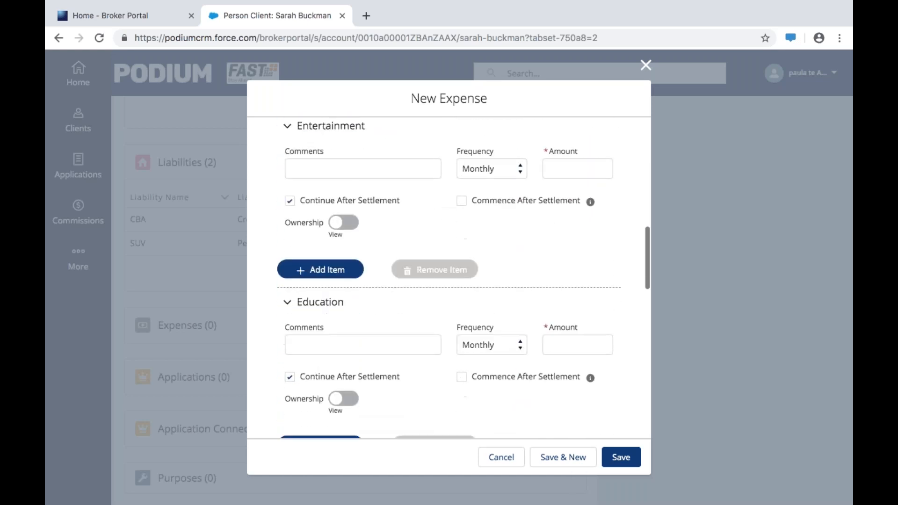
{"action": "left_click", "coordinate": [313, 318]}
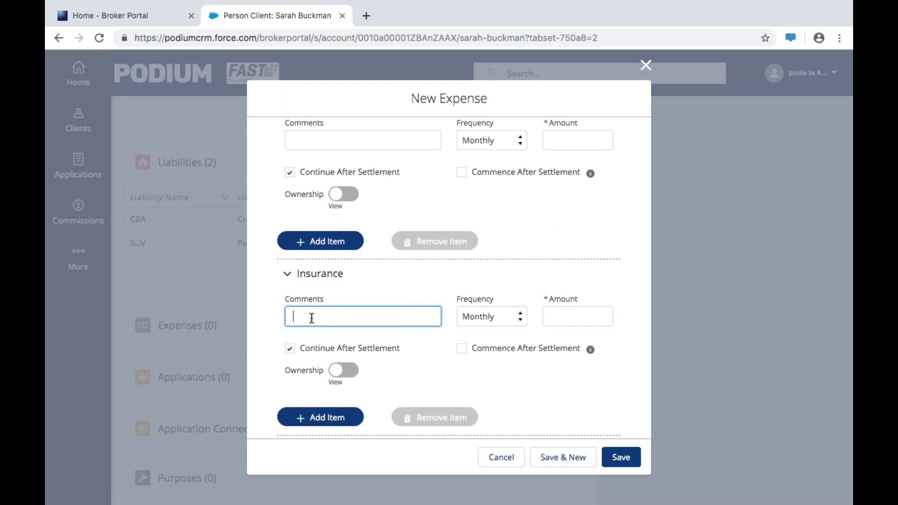
{"action": "type", "text": "Car Insurance"}
{"action": "left_click", "coordinate": [578, 315]}
{"action": "type", "text": "150"}
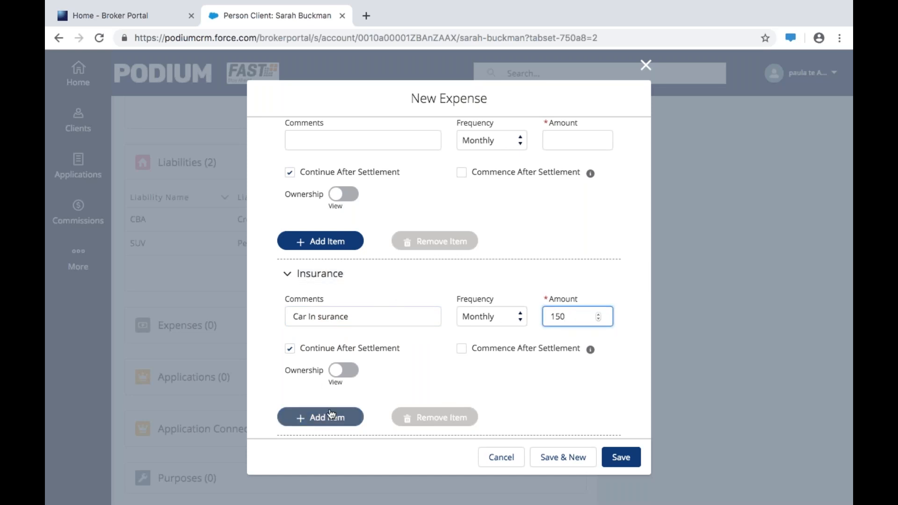
{"action": "left_click", "coordinate": [319, 320]}
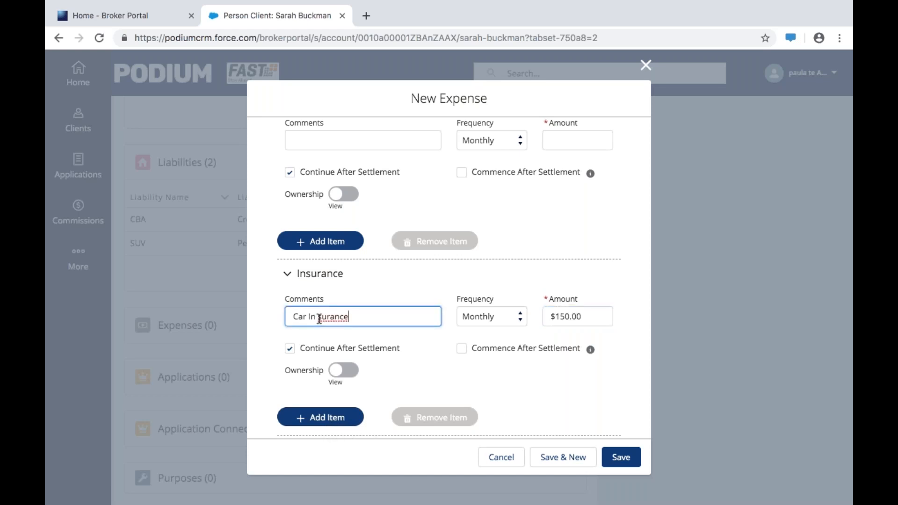
Add a second item under Insurance with the comment Health Insurance and a monthly amount of 150.
{"action": "left_click", "coordinate": [325, 419]}
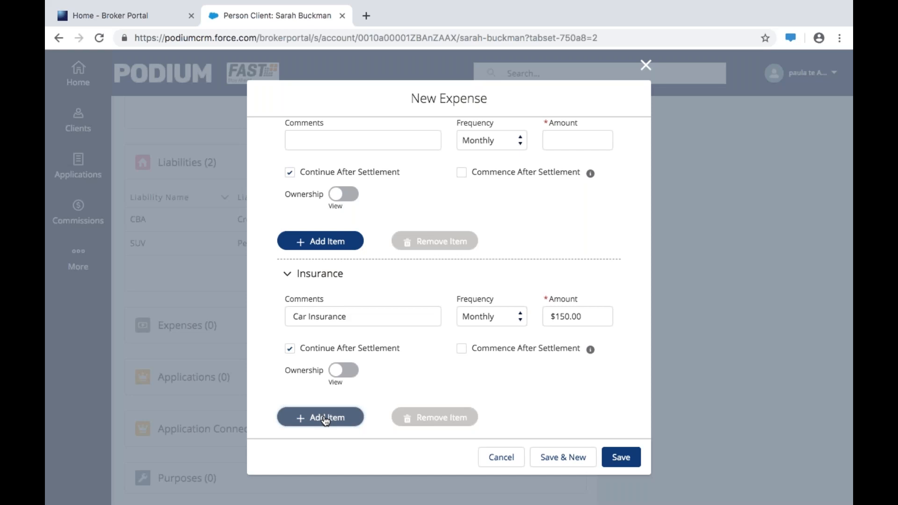
{"action": "scroll", "coordinate": [505, 377], "scroll_direction": "down", "scroll_amount": 3}
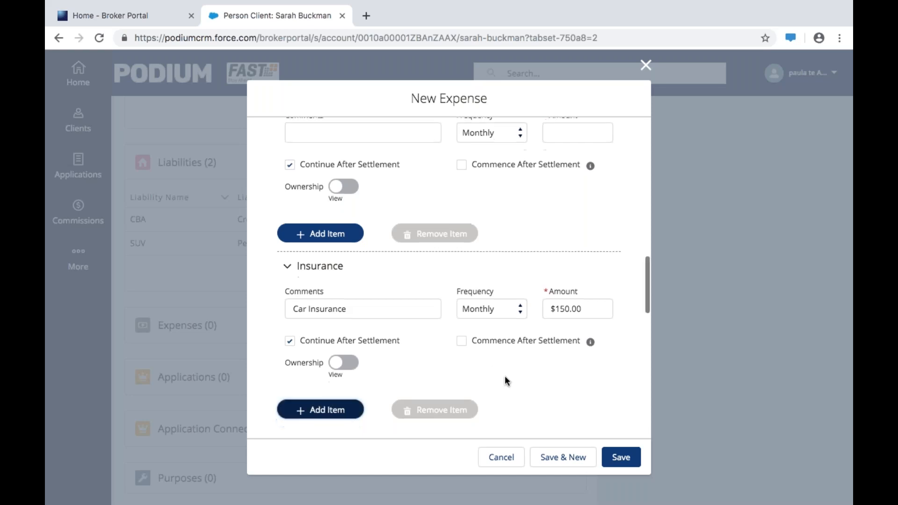
{"action": "scroll", "coordinate": [504, 375], "scroll_direction": "down", "scroll_amount": 2}
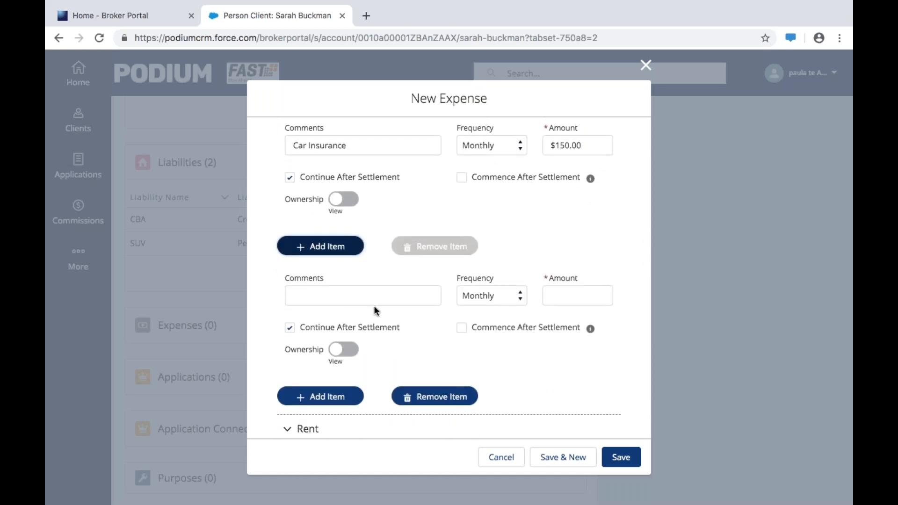
{"action": "scroll", "coordinate": [373, 305], "scroll_direction": "up", "scroll_amount": 2}
{"action": "scroll", "coordinate": [312, 295], "scroll_direction": "up", "scroll_amount": 1}
{"action": "scroll", "coordinate": [312, 295], "scroll_direction": "down", "scroll_amount": 3}
{"action": "left_click", "coordinate": [311, 295]}
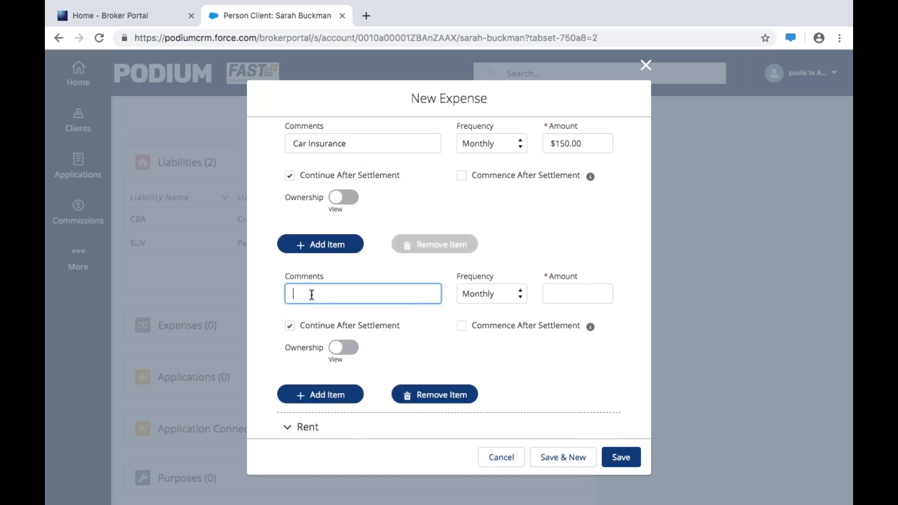
{"action": "type", "text": "Health Insurance"}
{"action": "left_click", "coordinate": [563, 291]}
{"action": "type", "text": "150"}
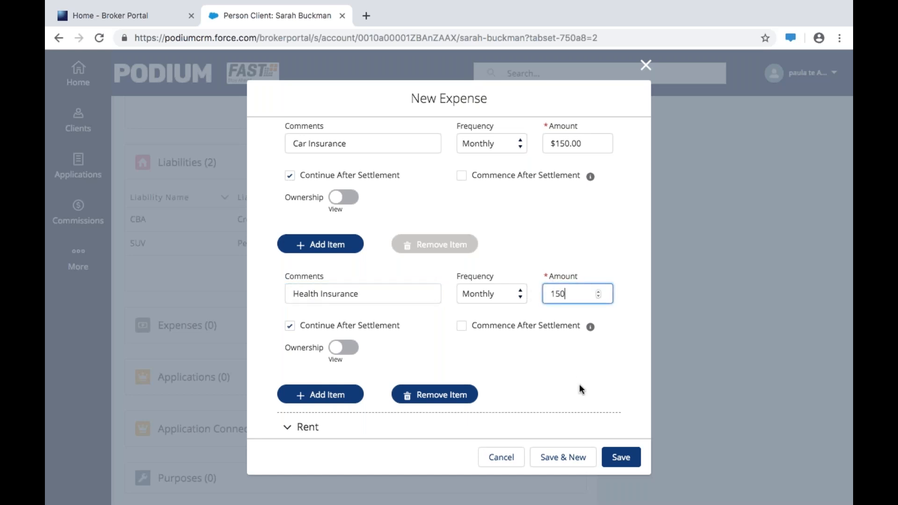
Save the new expense with its two insurance items, leaving the remaining expense categories blank.
{"action": "scroll", "coordinate": [579, 390], "scroll_direction": "down", "scroll_amount": 3}
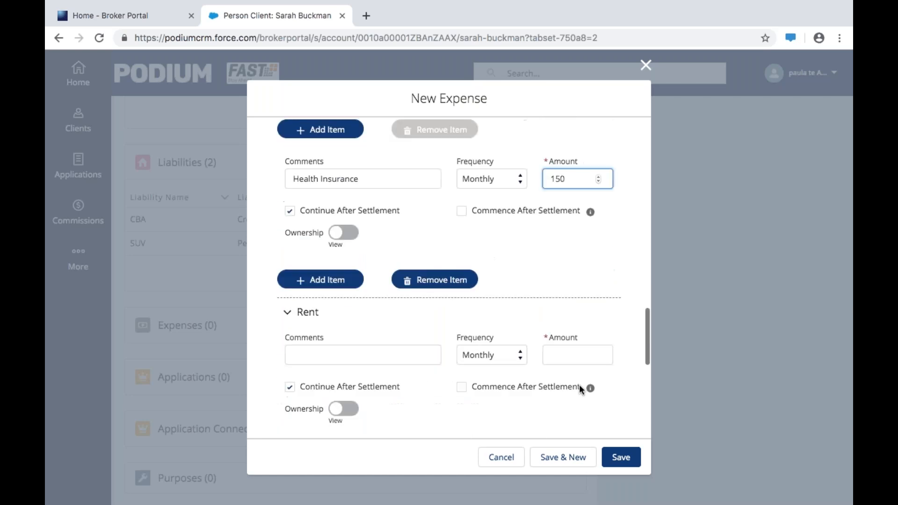
{"action": "scroll", "coordinate": [580, 388], "scroll_direction": "down", "scroll_amount": 7}
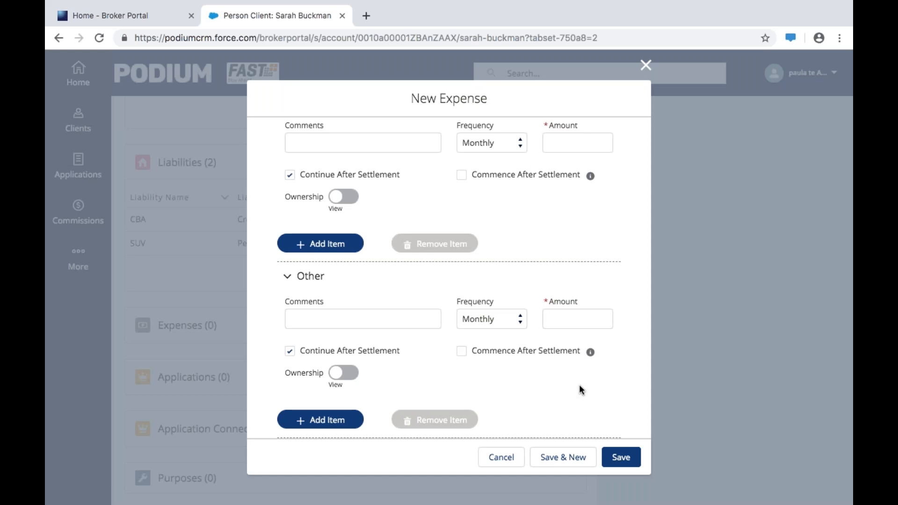
{"action": "left_click", "coordinate": [613, 463]}
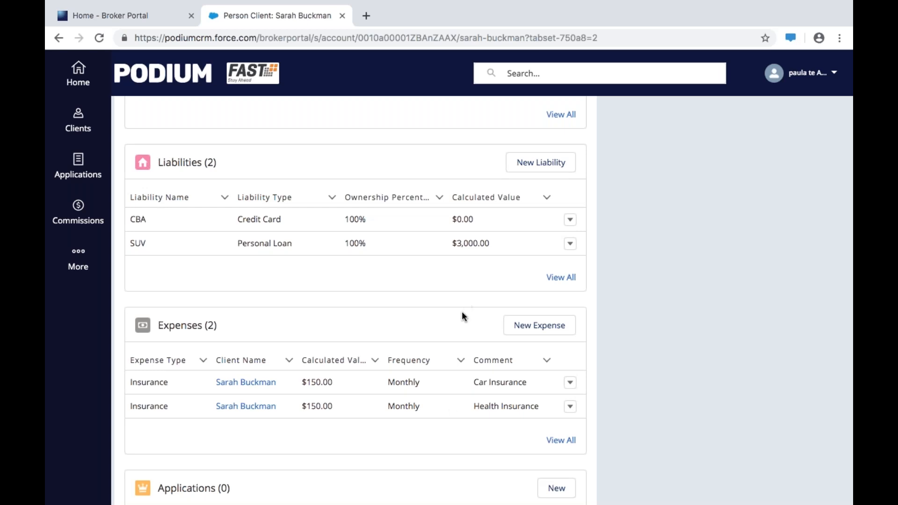
Review the client's related records, from income, assets, liabilities and expenses down to relationships, referral, files and notes.
{"action": "scroll", "coordinate": [462, 313], "scroll_direction": "up", "scroll_amount": 5}
{"action": "scroll", "coordinate": [458, 323], "scroll_direction": "up", "scroll_amount": 7}
{"action": "scroll", "coordinate": [458, 323], "scroll_direction": "up", "scroll_amount": 1}
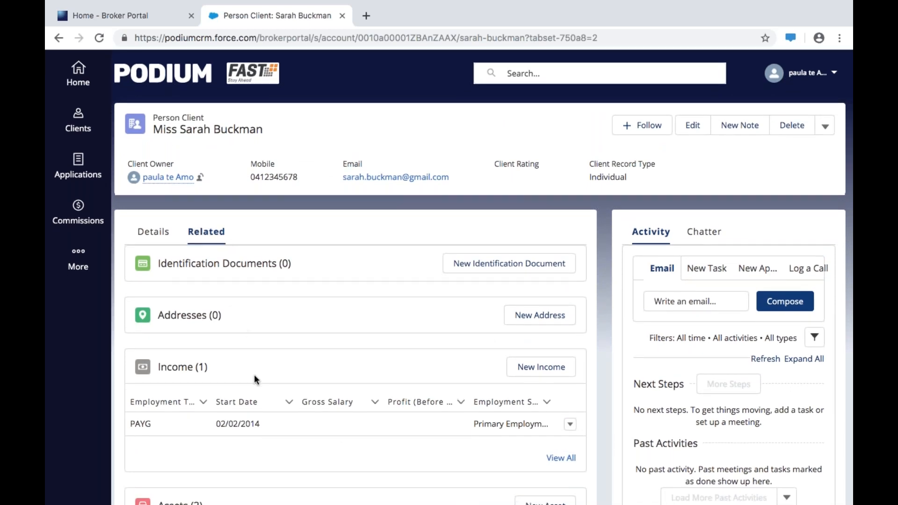
{"action": "scroll", "coordinate": [254, 379], "scroll_direction": "down", "scroll_amount": 1}
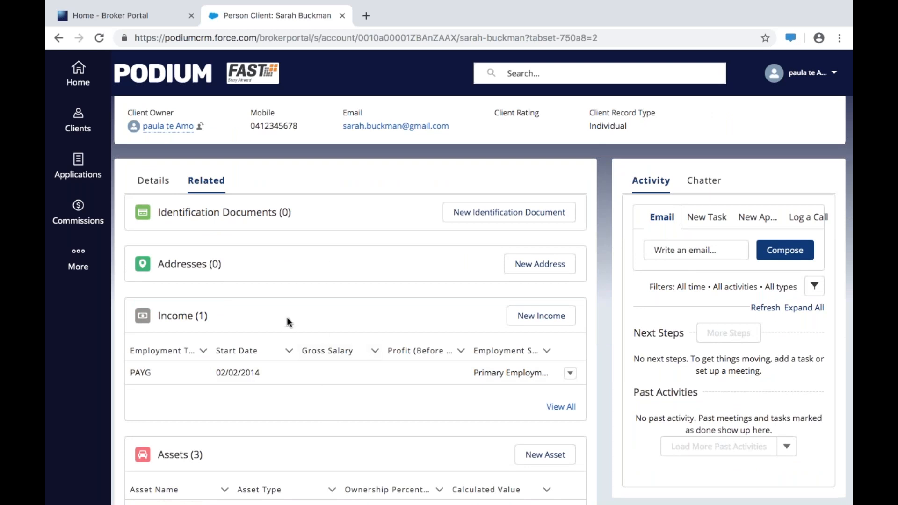
{"action": "scroll", "coordinate": [338, 441], "scroll_direction": "down", "scroll_amount": 10}
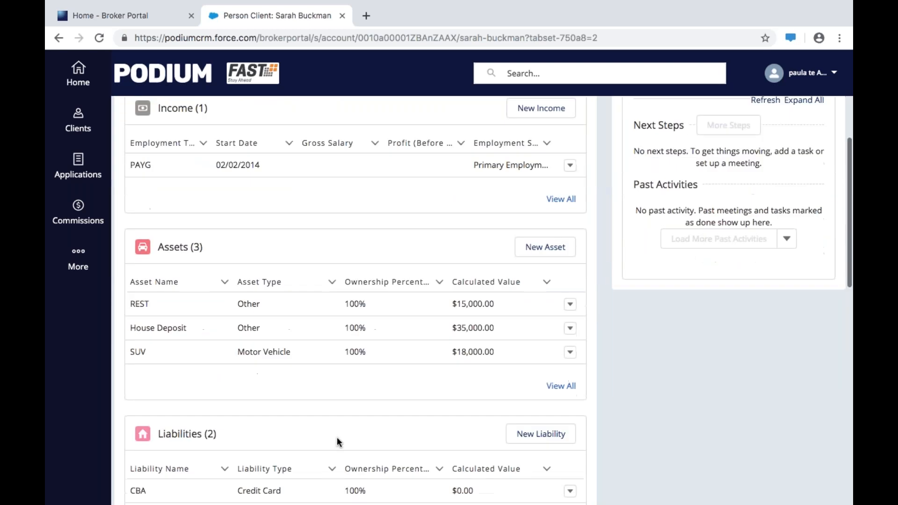
{"action": "scroll", "coordinate": [338, 440], "scroll_direction": "down", "scroll_amount": 8}
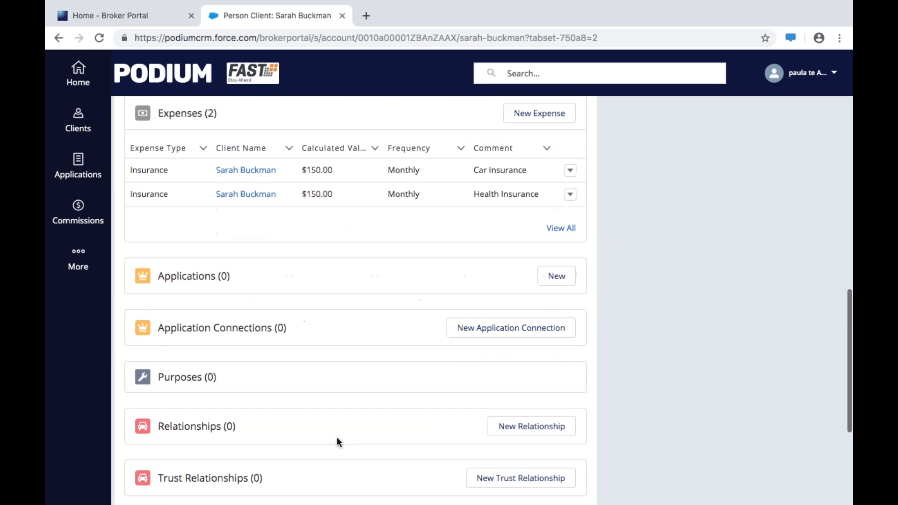
{"action": "scroll", "coordinate": [338, 443], "scroll_direction": "down", "scroll_amount": 3}
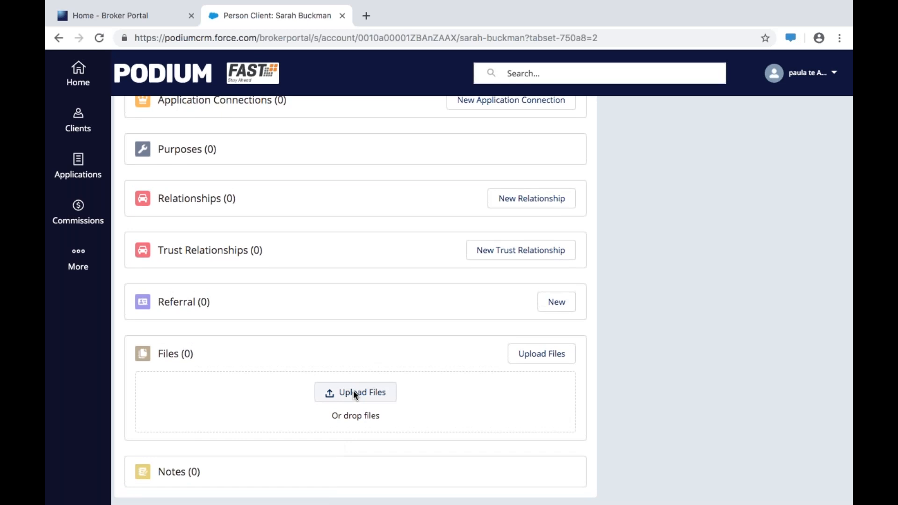
{"action": "scroll", "coordinate": [354, 394], "scroll_direction": "up", "scroll_amount": 3}
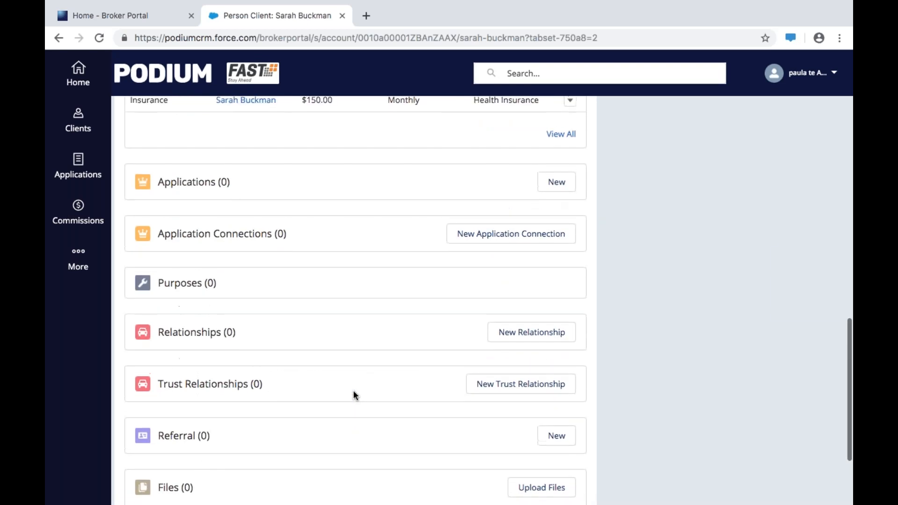
{"action": "scroll", "coordinate": [352, 390], "scroll_direction": "up", "scroll_amount": 2}
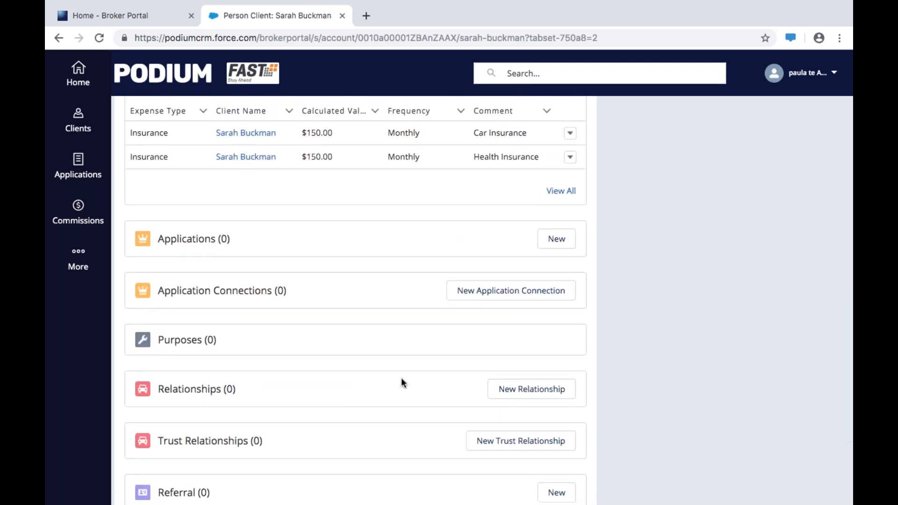
{"action": "scroll", "coordinate": [354, 370], "scroll_direction": "up", "scroll_amount": 2}
{"action": "scroll", "coordinate": [354, 370], "scroll_direction": "down", "scroll_amount": 2}
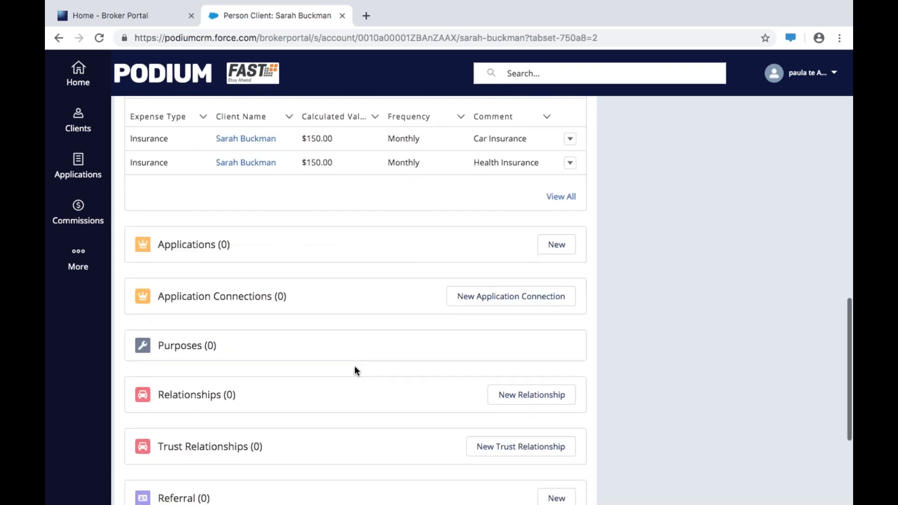
{"action": "scroll", "coordinate": [355, 370], "scroll_direction": "up", "scroll_amount": 4}
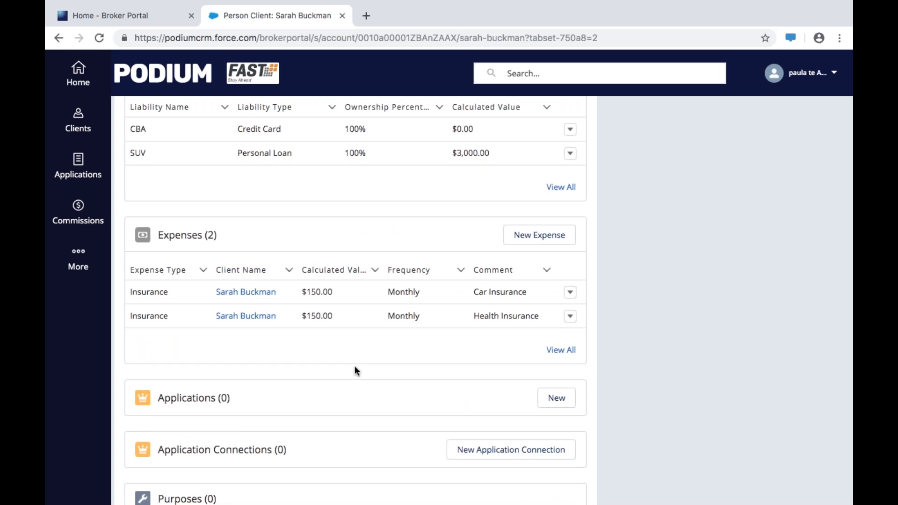
{"action": "scroll", "coordinate": [355, 365], "scroll_direction": "up", "scroll_amount": 15}
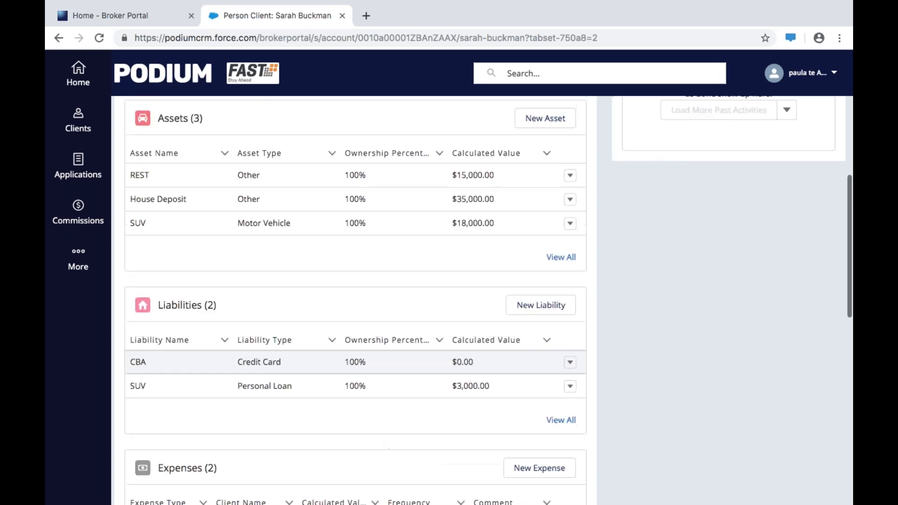
{"action": "scroll", "coordinate": [355, 365], "scroll_direction": "up", "scroll_amount": 2}
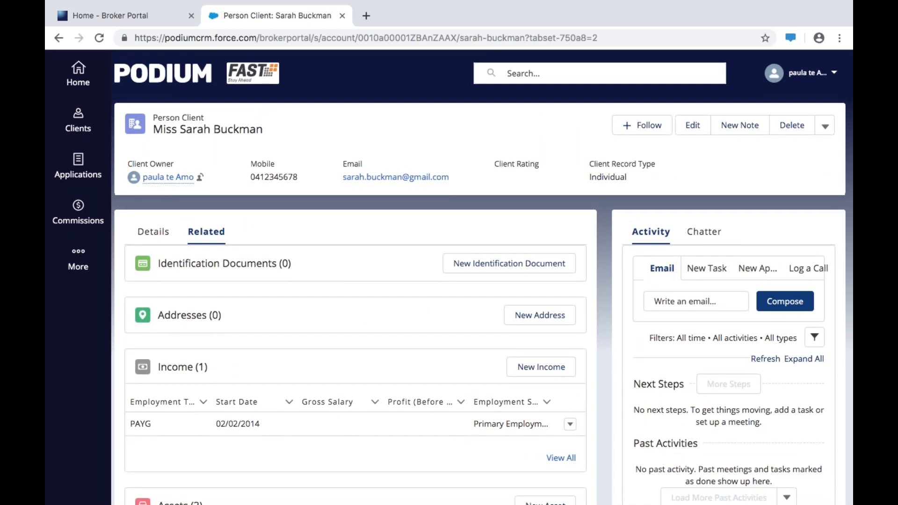
Switch to Keynote, open the recent presentation "Podium.reimagined DAY ONE - Step 3" and play its slideshow from the "Thanks for watching!" slide.
{"action": "key", "text": "super+Tab"}
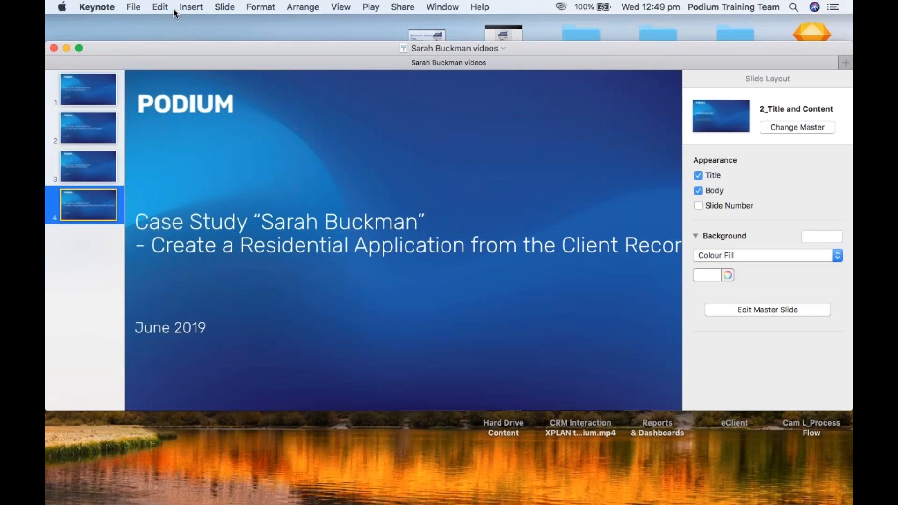
{"action": "left_click", "coordinate": [135, 8]}
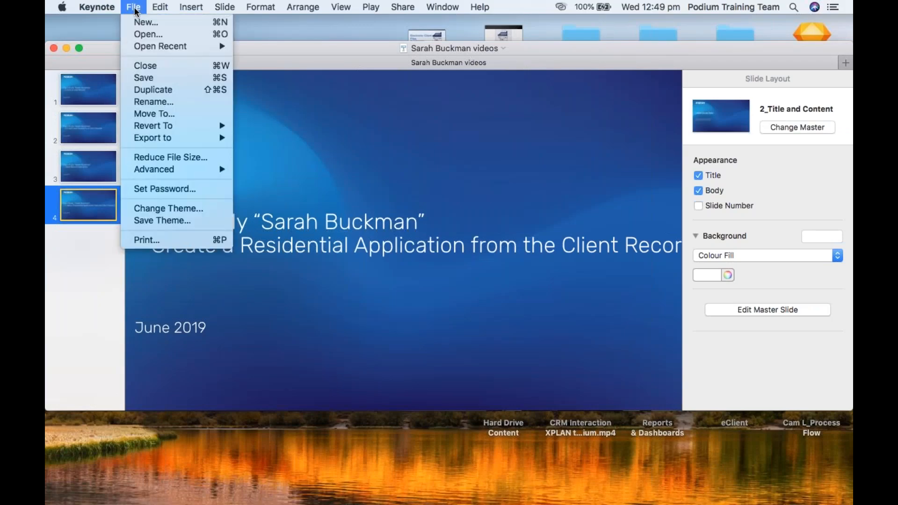
{"action": "mouse_move", "coordinate": [148, 45]}
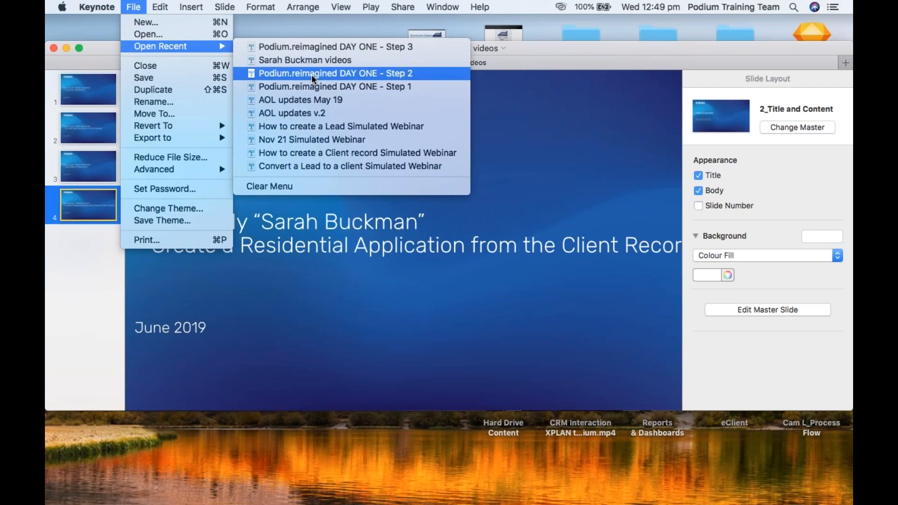
{"action": "left_click", "coordinate": [311, 46]}
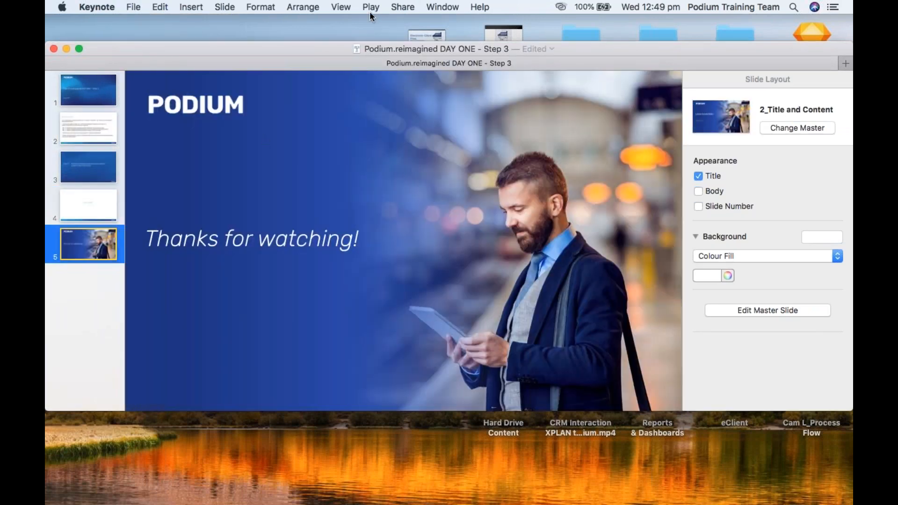
{"action": "left_click", "coordinate": [371, 7]}
{"action": "left_click", "coordinate": [386, 22]}
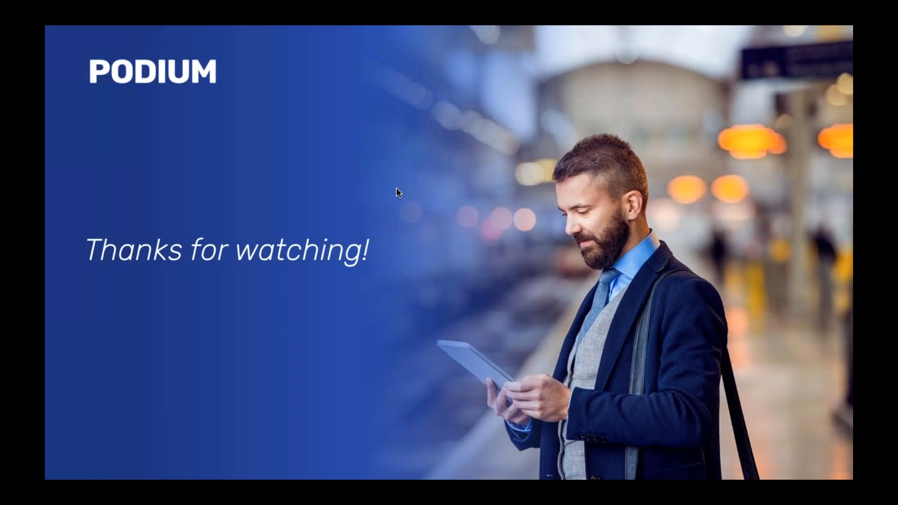